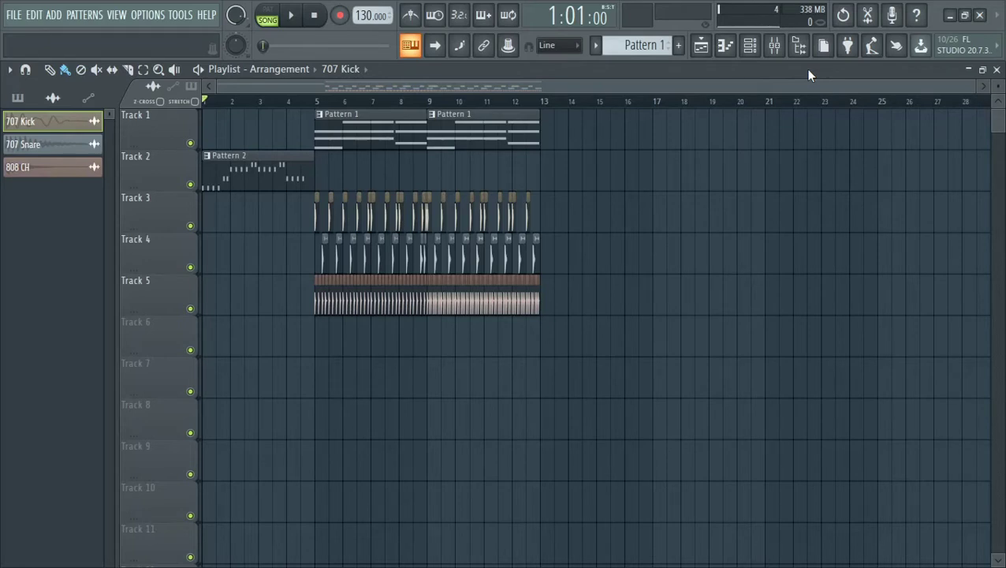
# Play back the arrangement and highlight the section from bar 5 to bar 13.
pyautogui.press('space')
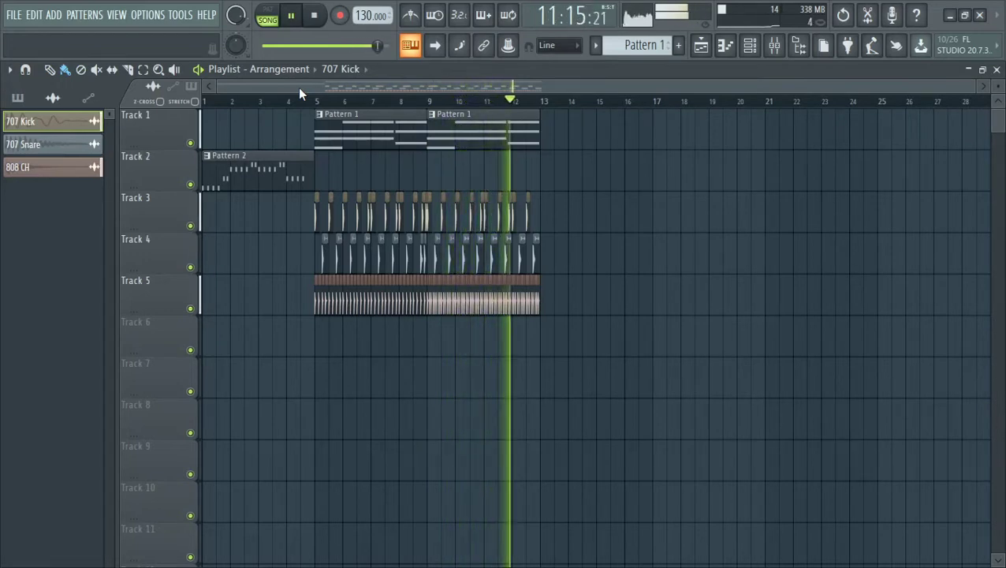
pyautogui.press('space')
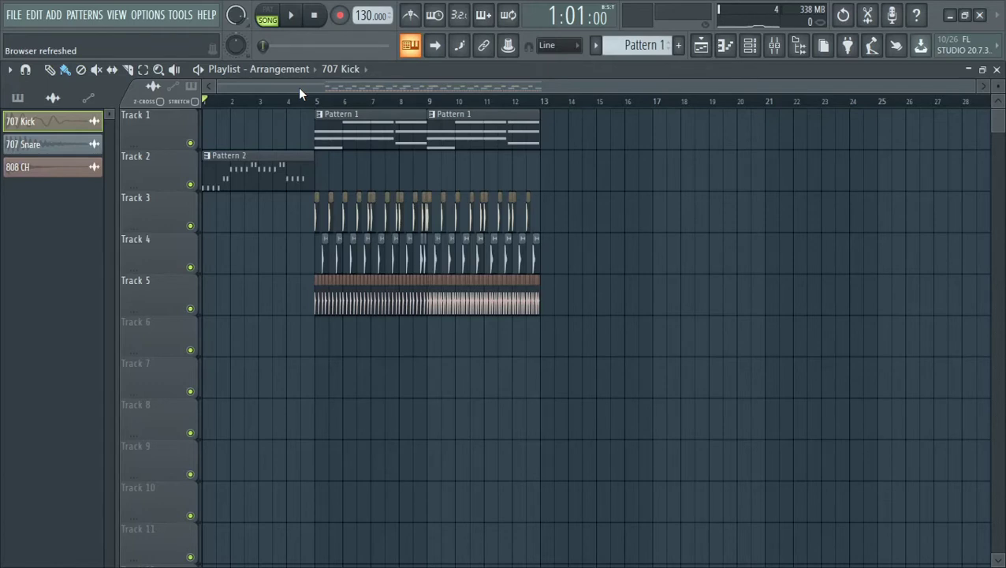
pyautogui.moveTo(317, 101); pyautogui.dragTo(542, 102)
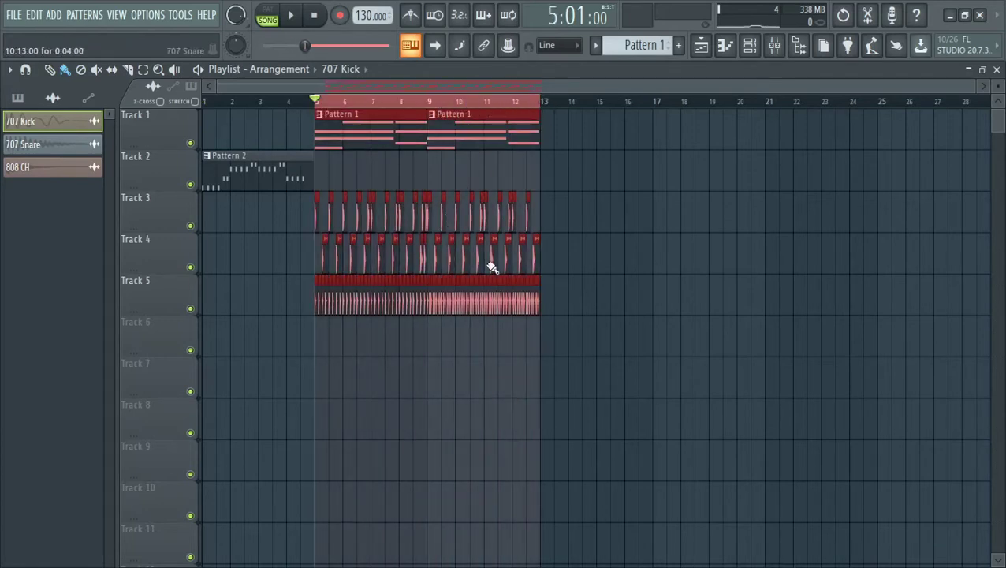
pyautogui.keyDown('ctrl'); pyautogui.click(245, 133); pyautogui.keyUp('ctrl')
pyautogui.hotkey('ctrl', 'd')
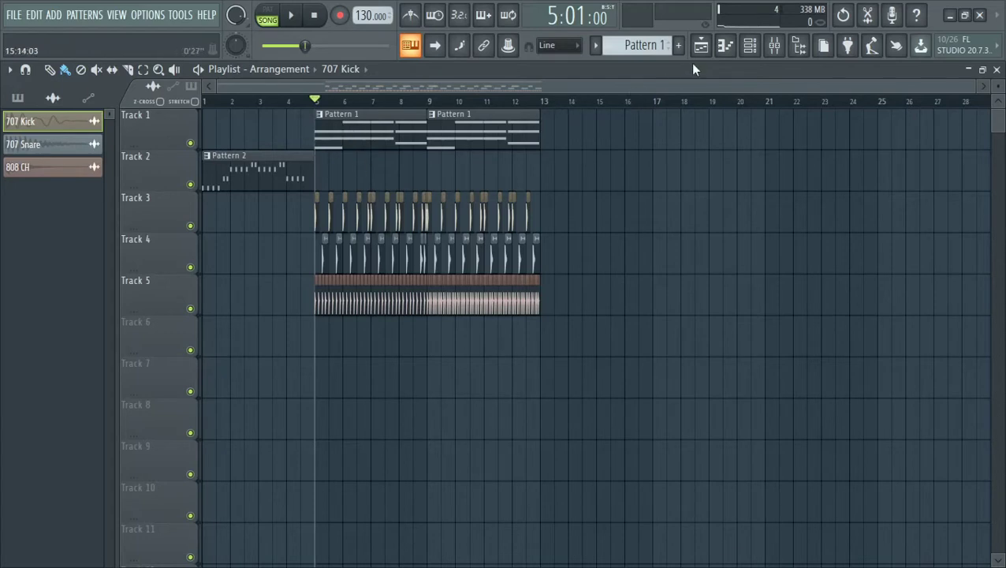
# Add a Toxic Biohazard synth channel to the channel rack.
pyautogui.click(755, 46)
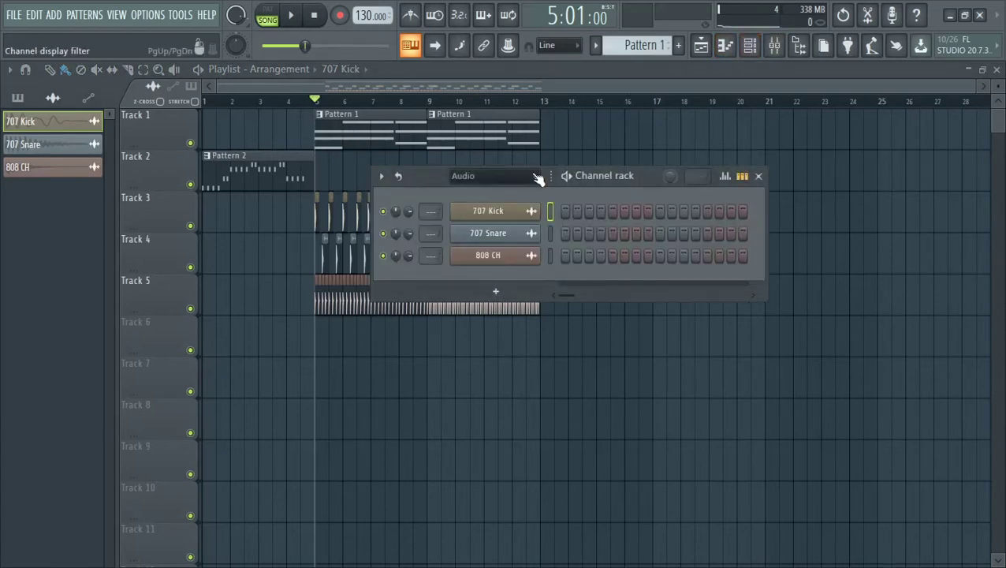
pyautogui.click(513, 299)
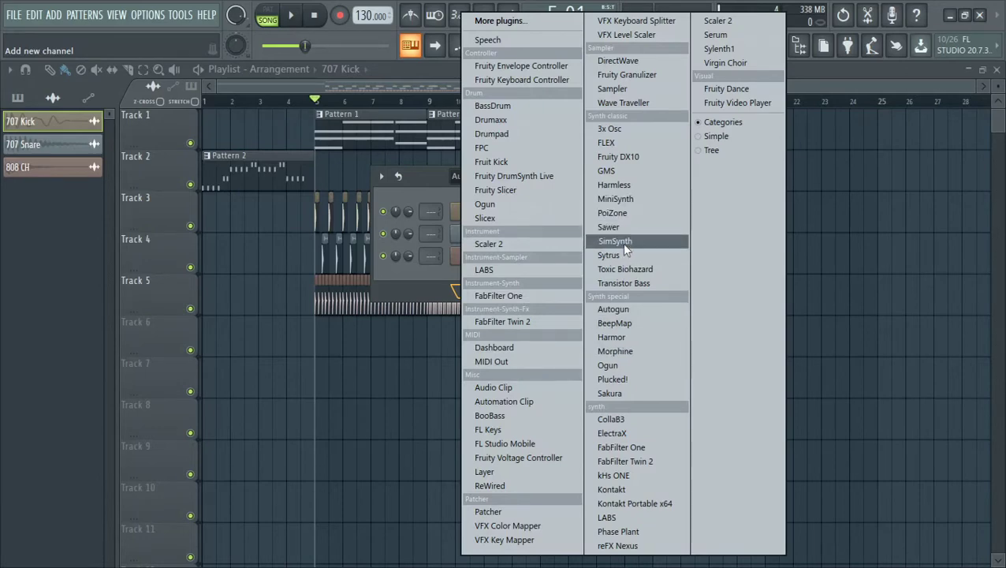
pyautogui.click(425, 293)
pyautogui.click(507, 291)
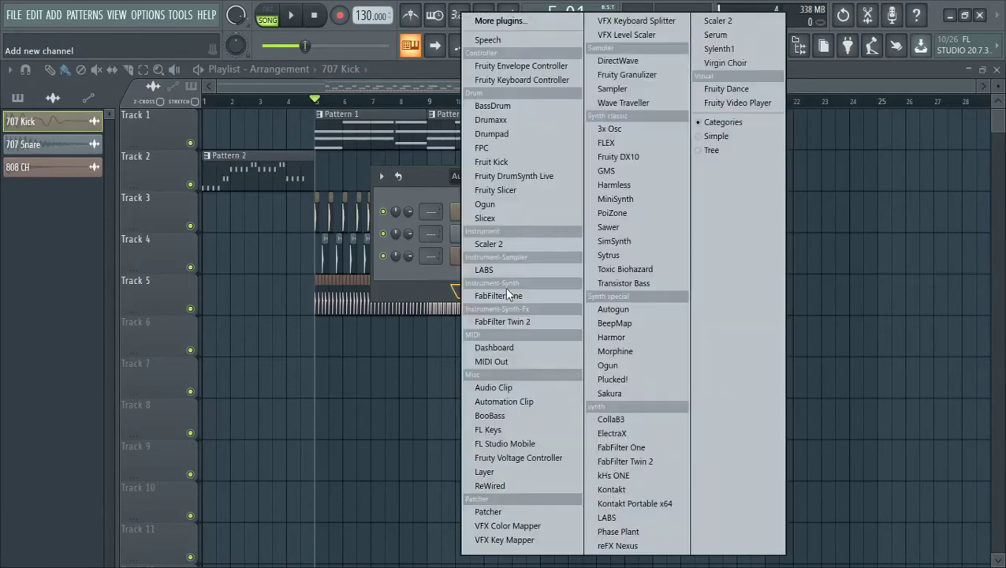
pyautogui.click(644, 267)
pyautogui.moveTo(449, 196); pyautogui.dragTo(471, 89)
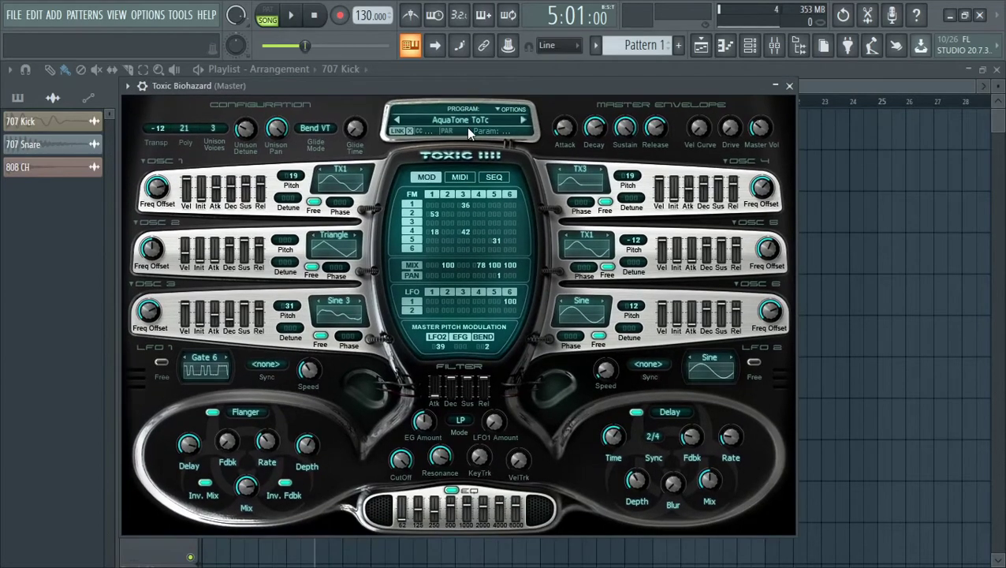
# Audition presets from Toxic Biohazard's Leads bank, including CheesyDX7, Biting Off Maxx ToTc, BigHit, Chemistry, Chopper, Click and Cold.
pyautogui.click(466, 126)
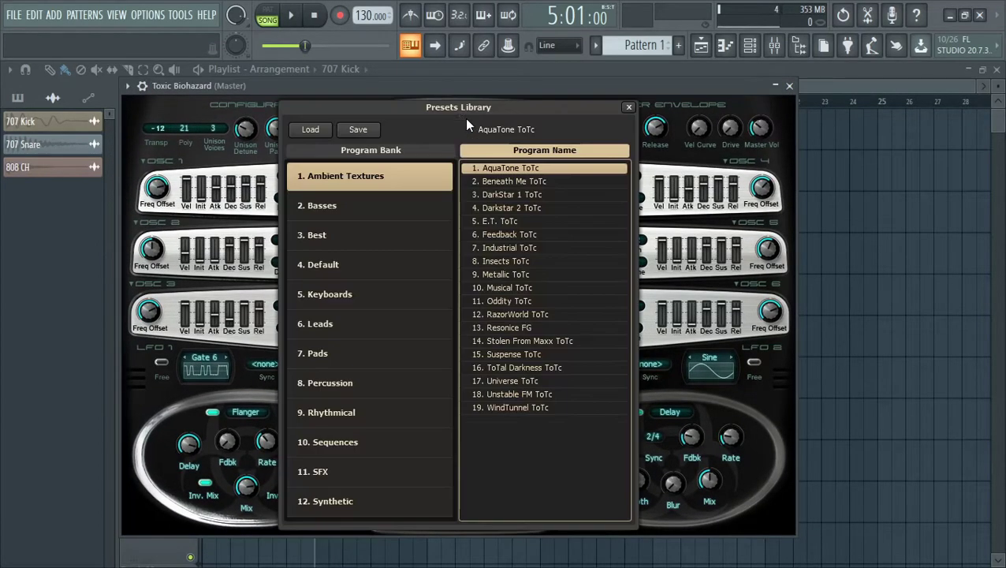
pyautogui.click(400, 328)
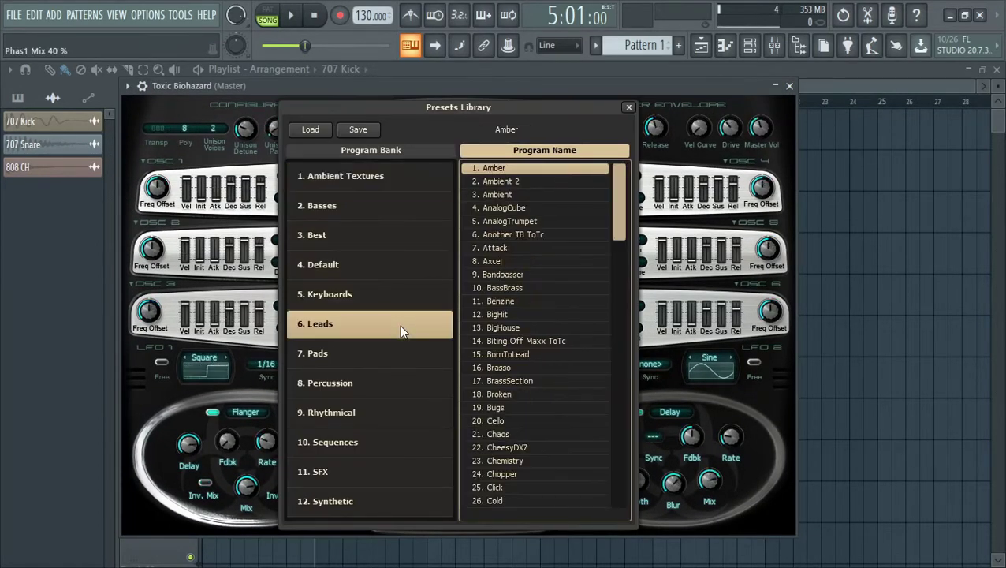
pyautogui.click(537, 446)
pyautogui.click(516, 342)
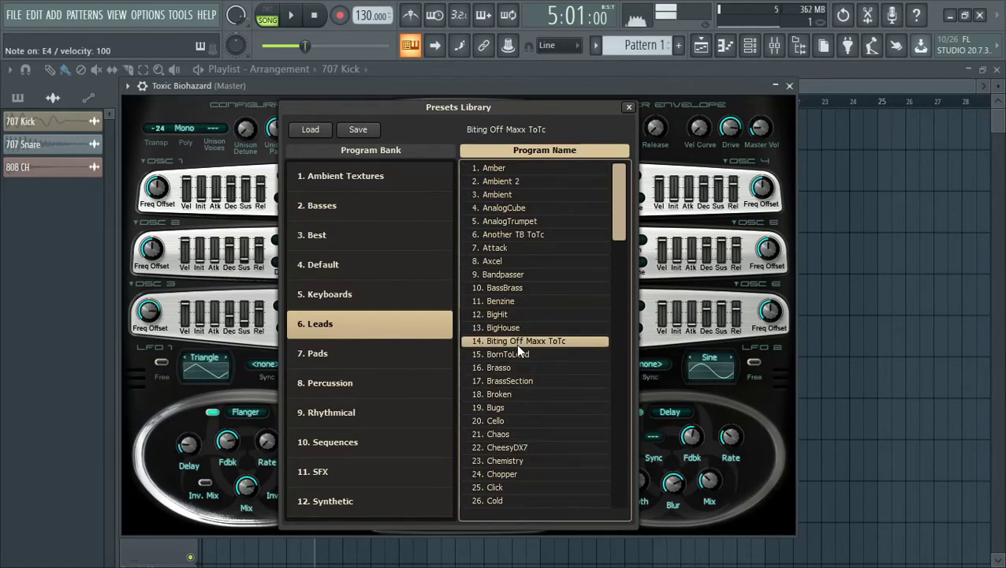
pyautogui.click(511, 315)
pyautogui.click(539, 462)
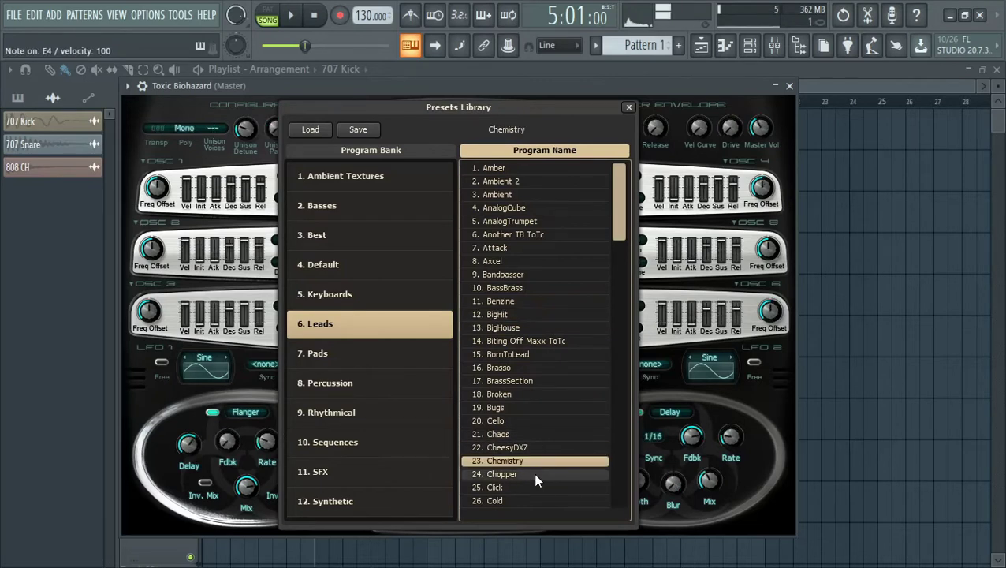
pyautogui.click(535, 473)
pyautogui.scroll(-1, 528, 464)
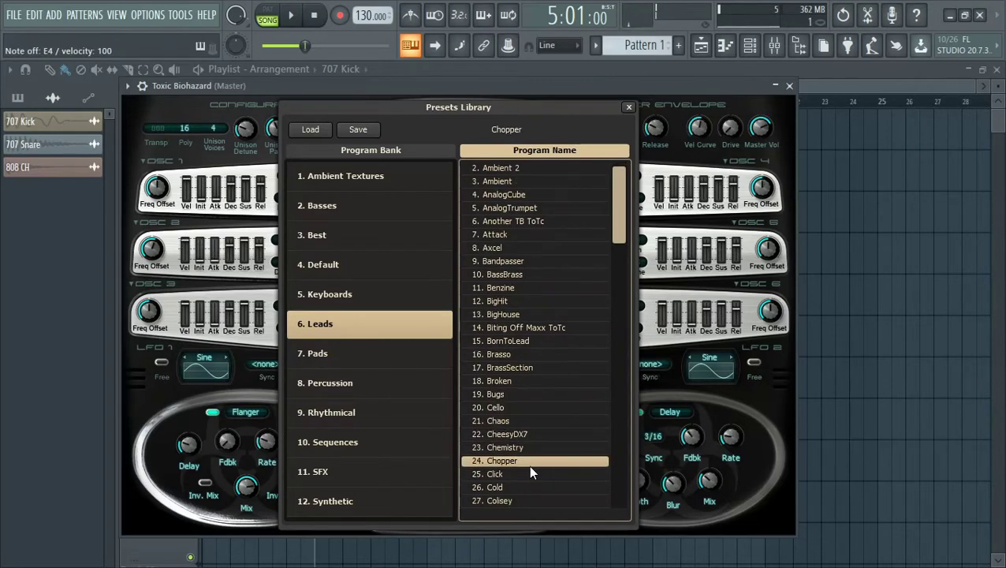
pyautogui.click(528, 473)
pyautogui.click(529, 486)
# Load the Chemistry preset from the Leads bank and close the synth.
pyautogui.click(527, 447)
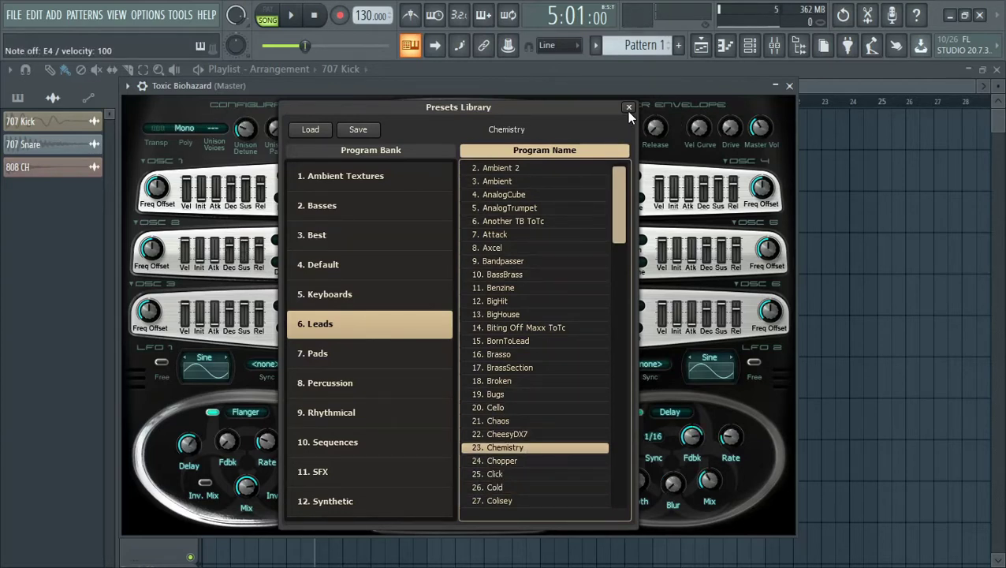
pyautogui.doubleClick(559, 451)
pyautogui.click(789, 86)
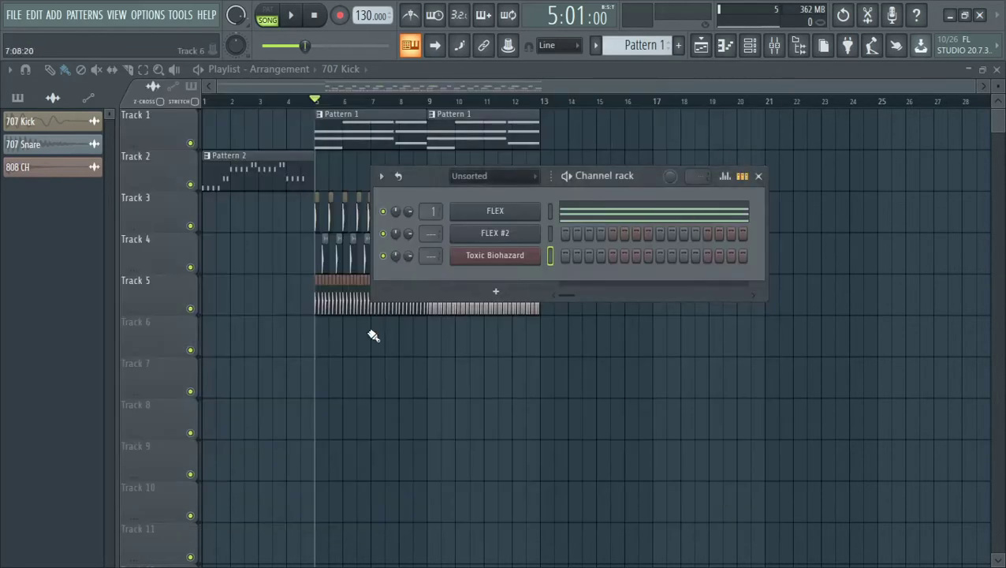
pyautogui.rightClick(486, 264)
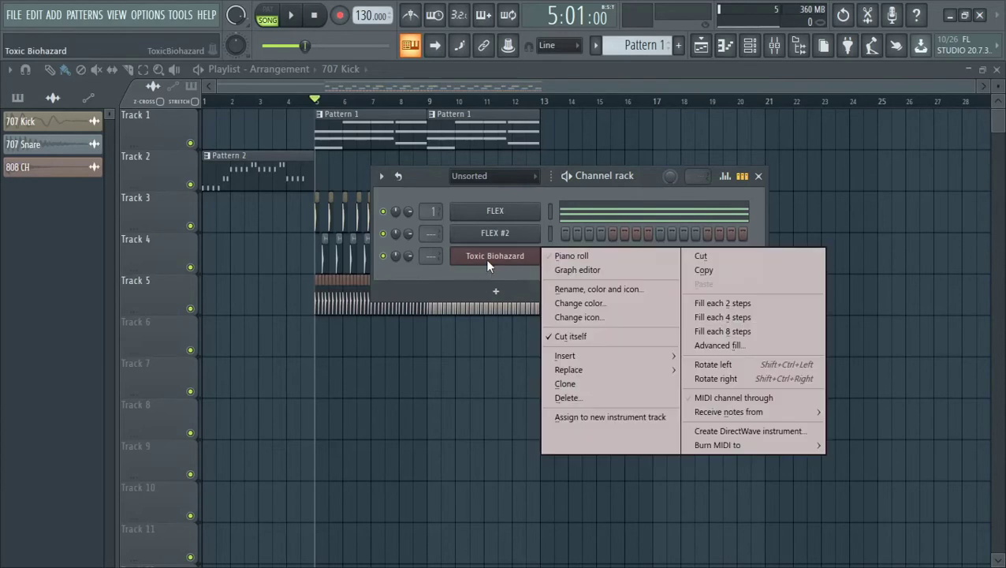
pyautogui.click(571, 256)
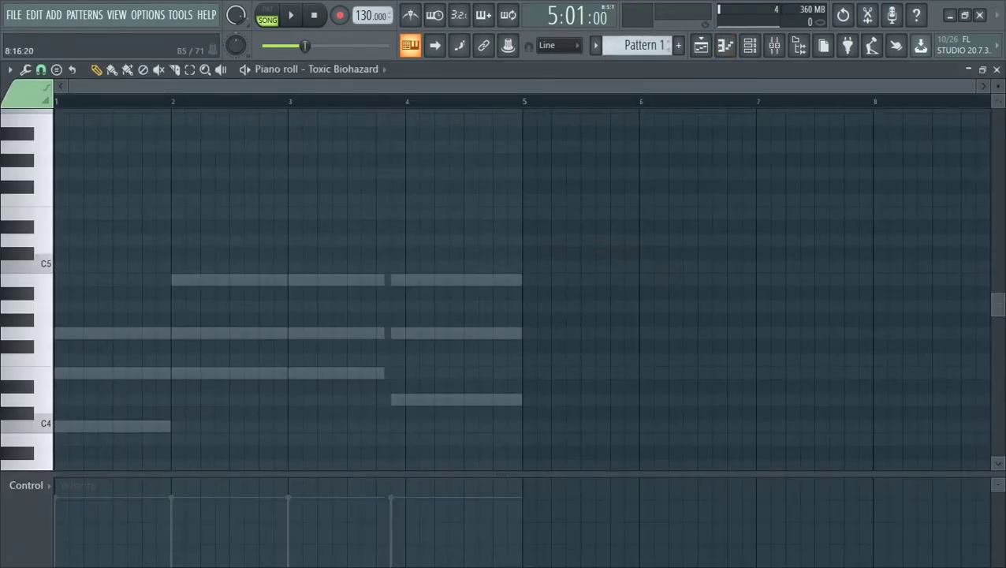
pyautogui.click(997, 69)
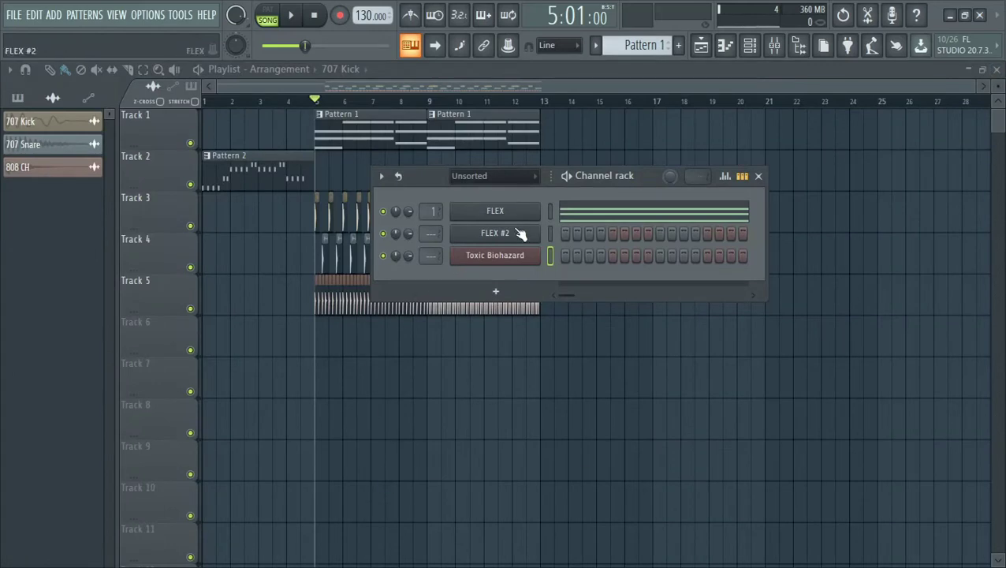
# Switch to the empty Pattern 3, view Toxic Biohazard's piano roll there, and return to the playlist.
pyautogui.scroll(1, 614, 46)
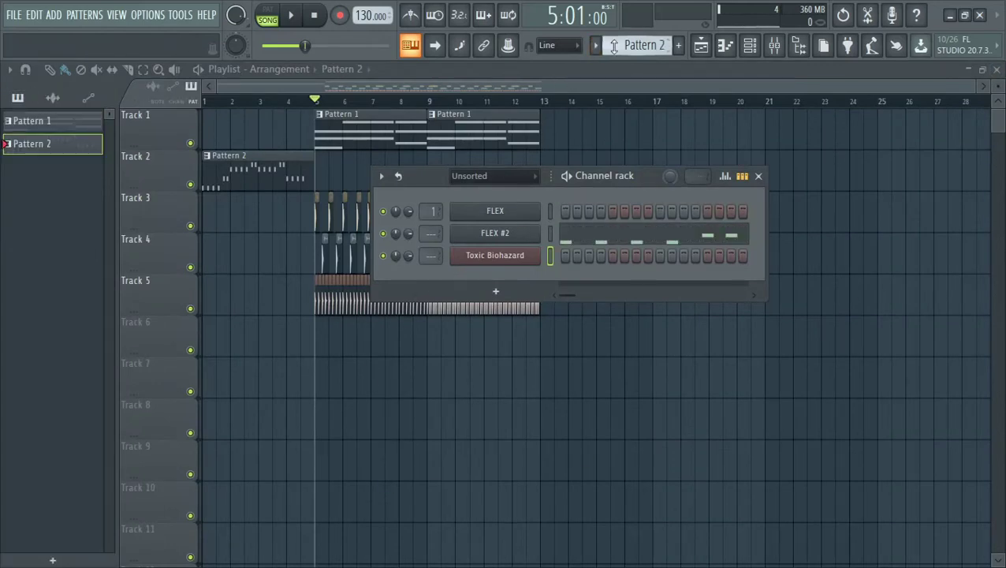
pyautogui.scroll(1, 614, 46)
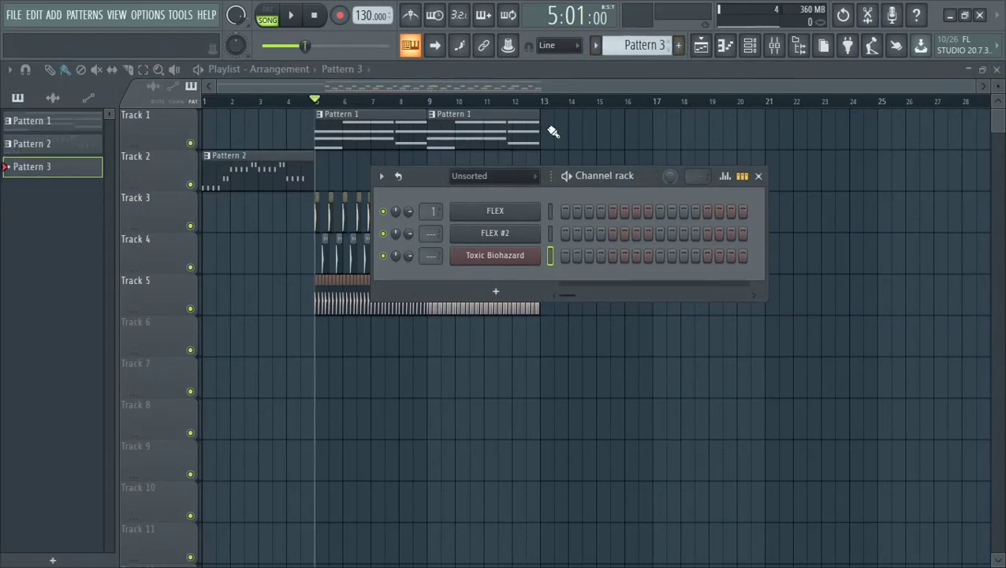
pyautogui.rightClick(491, 258)
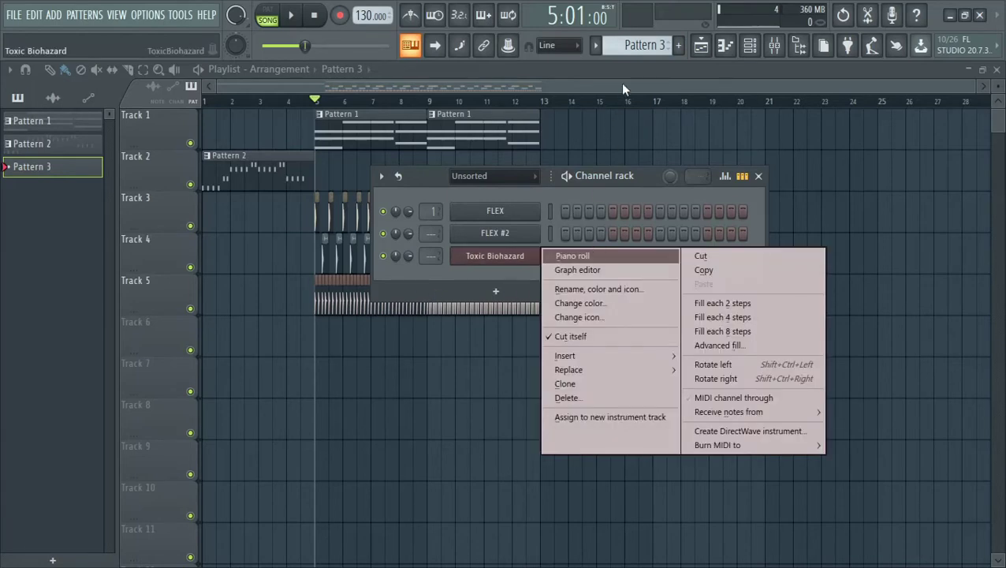
pyautogui.click(700, 255)
pyautogui.rightClick(509, 264)
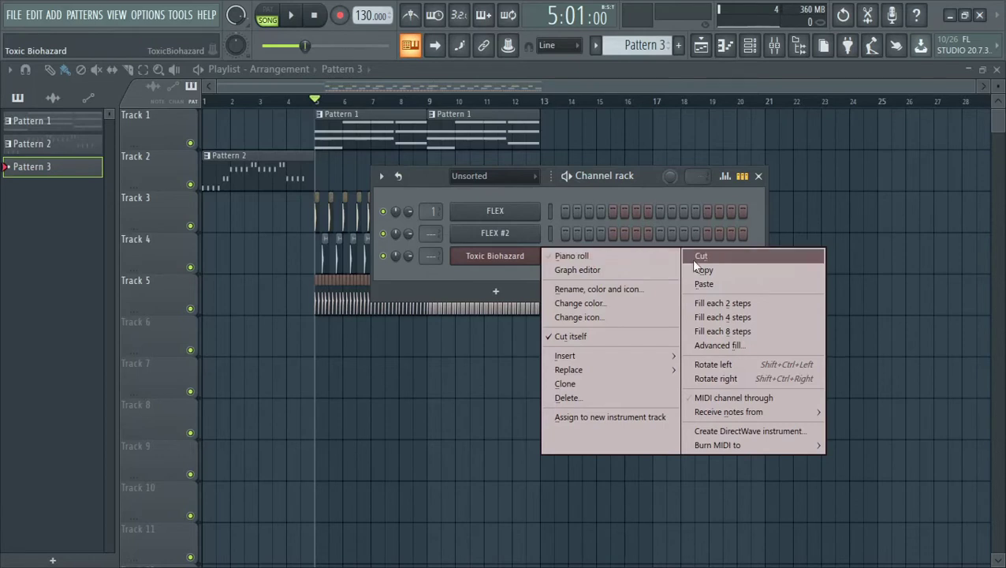
pyautogui.click(697, 284)
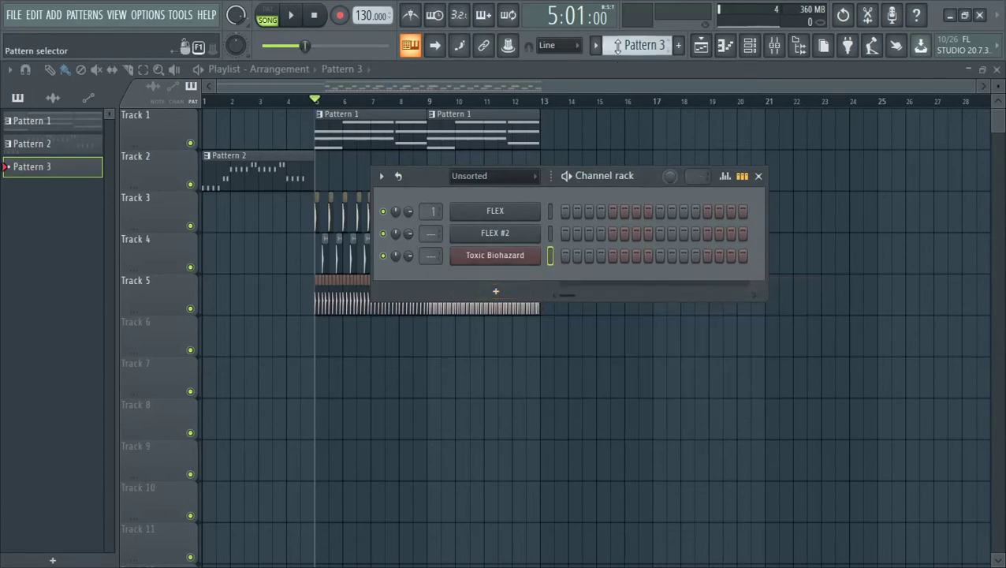
pyautogui.scroll(1, 617, 46)
pyautogui.scroll(-1, 617, 46)
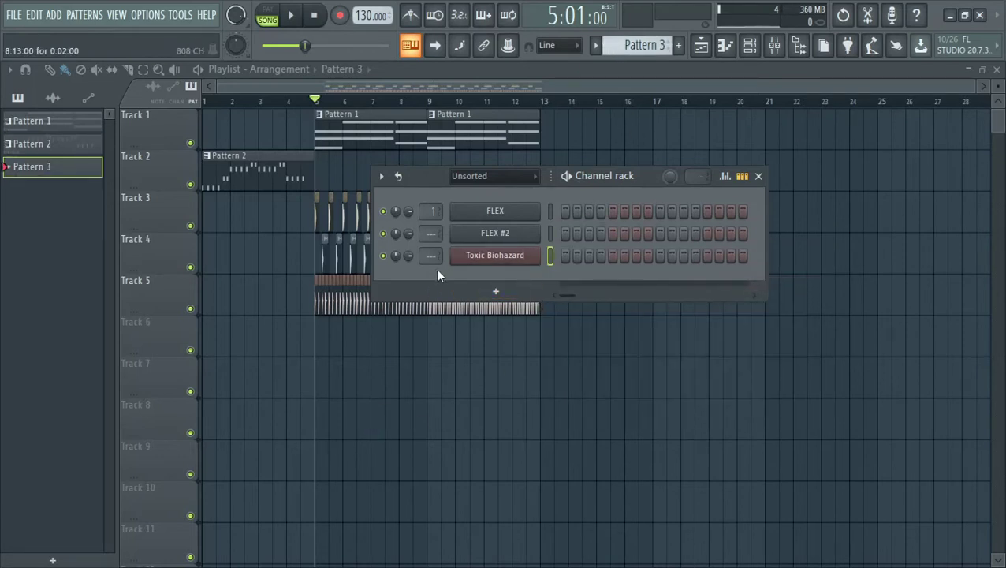
pyautogui.rightClick(463, 262)
pyautogui.click(556, 255)
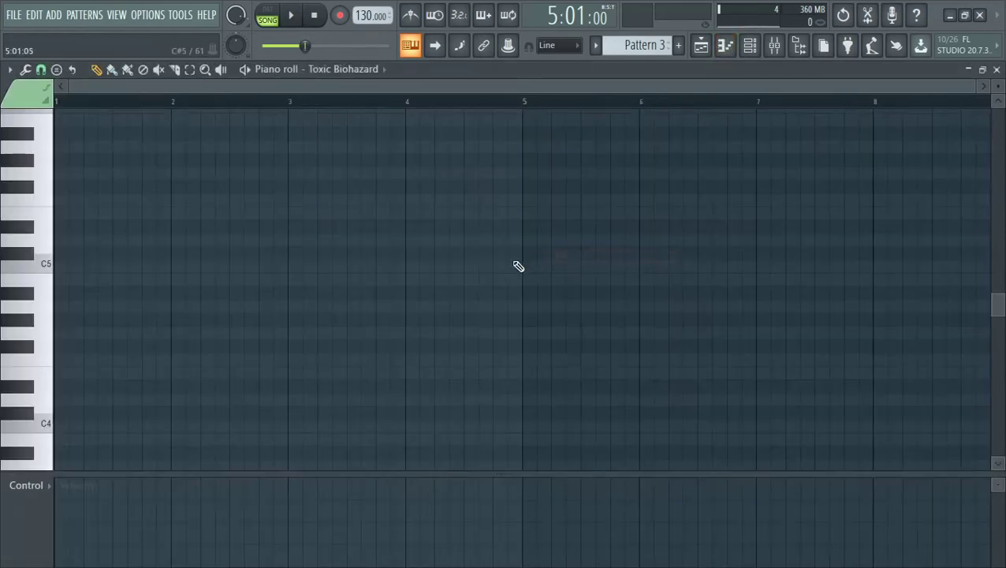
pyautogui.scroll(4, 79, 304)
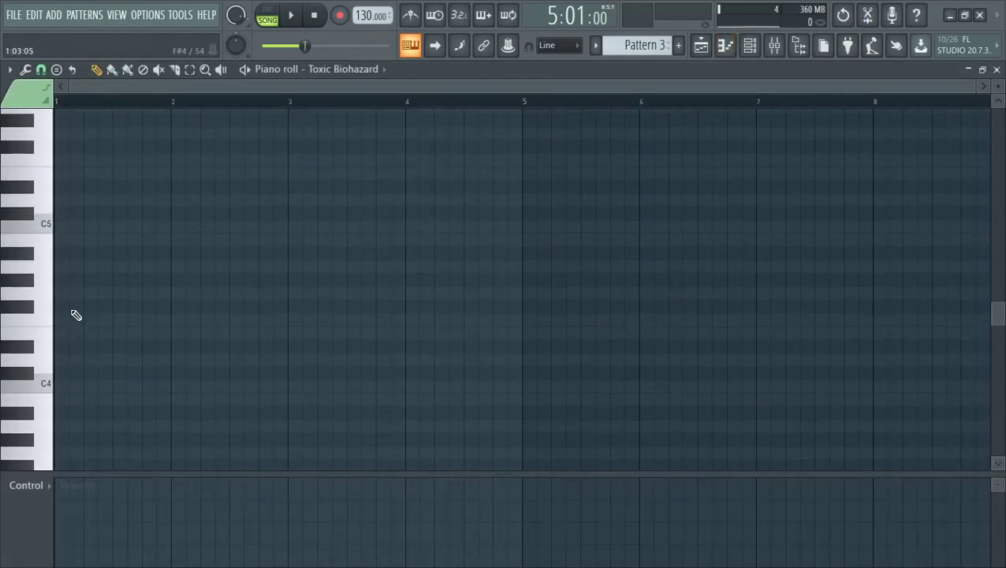
pyautogui.click(996, 70)
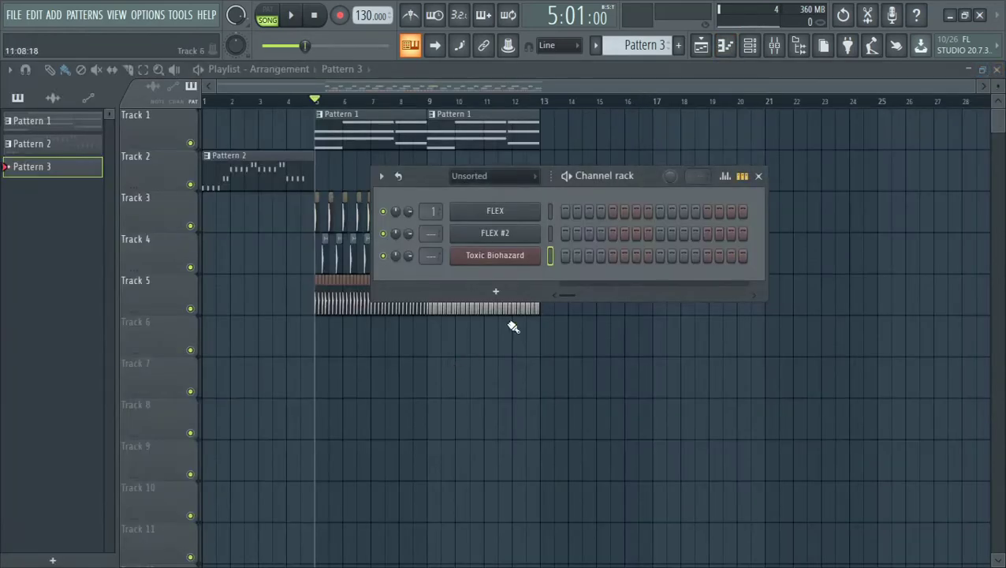
pyautogui.click(759, 177)
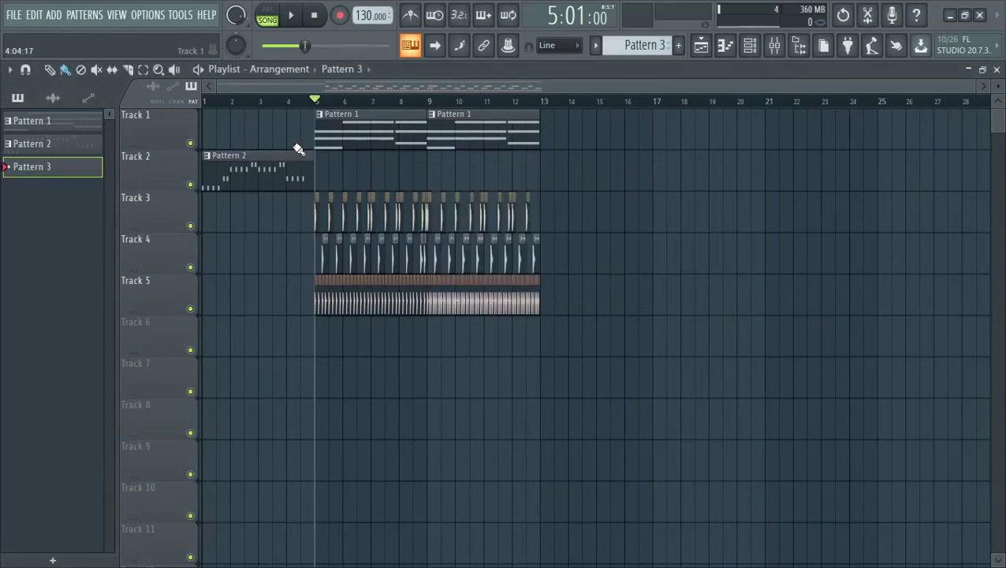
# Check the opening notes of the Pattern 2 melody in its piano roll.
pyautogui.doubleClick(261, 184)
pyautogui.scroll(4, 72, 414)
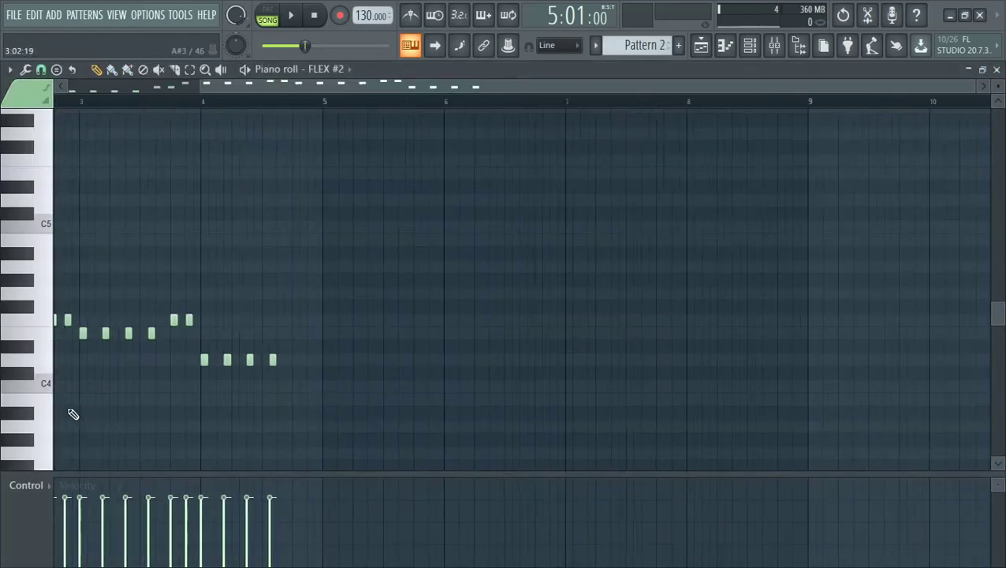
pyautogui.click(46, 395)
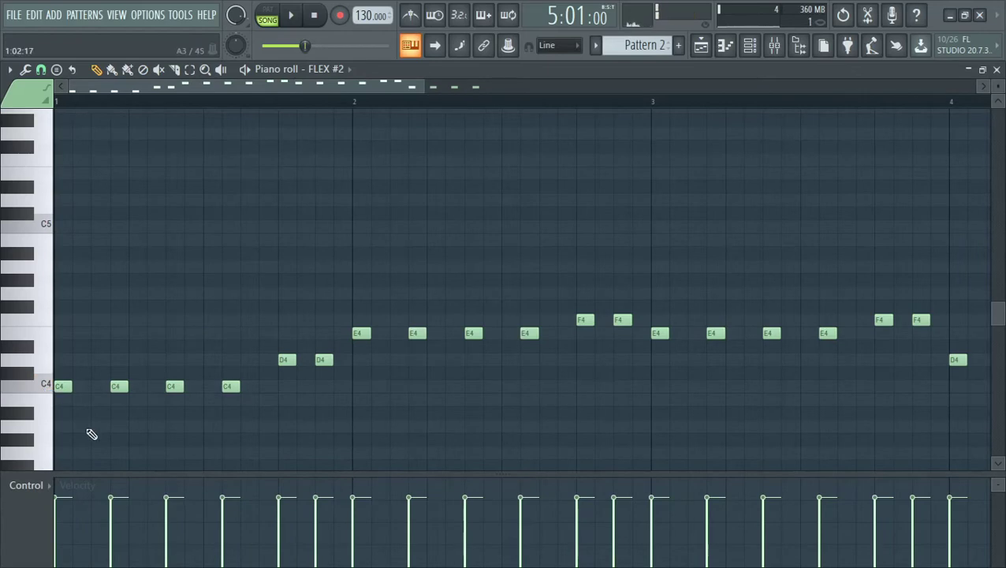
pyautogui.click(997, 69)
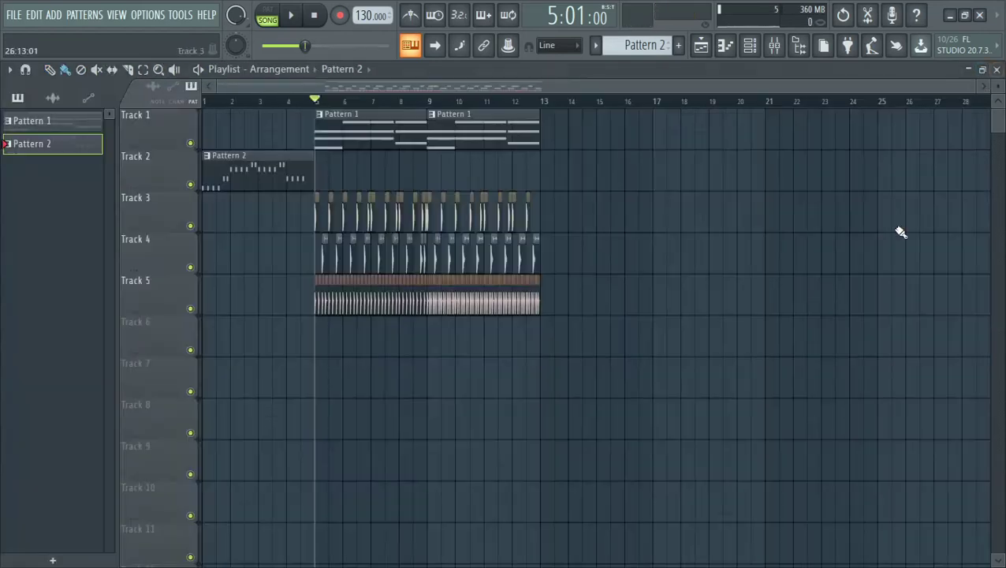
# Draw a two-bar C4 note from bar 1 in Toxic Biohazard's piano roll for Pattern 3.
pyautogui.scroll(1, 620, 47)
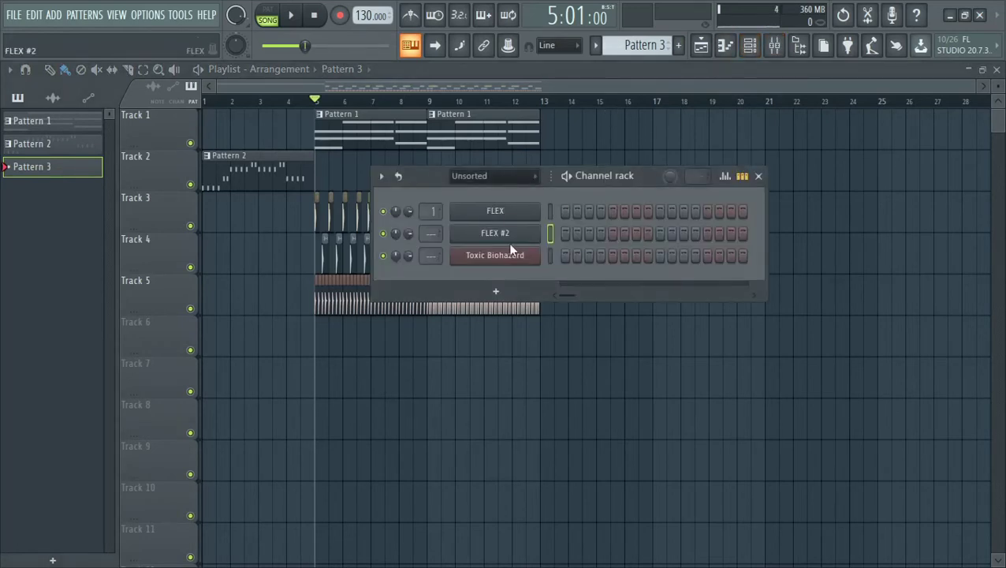
pyautogui.rightClick(533, 253)
pyautogui.click(559, 254)
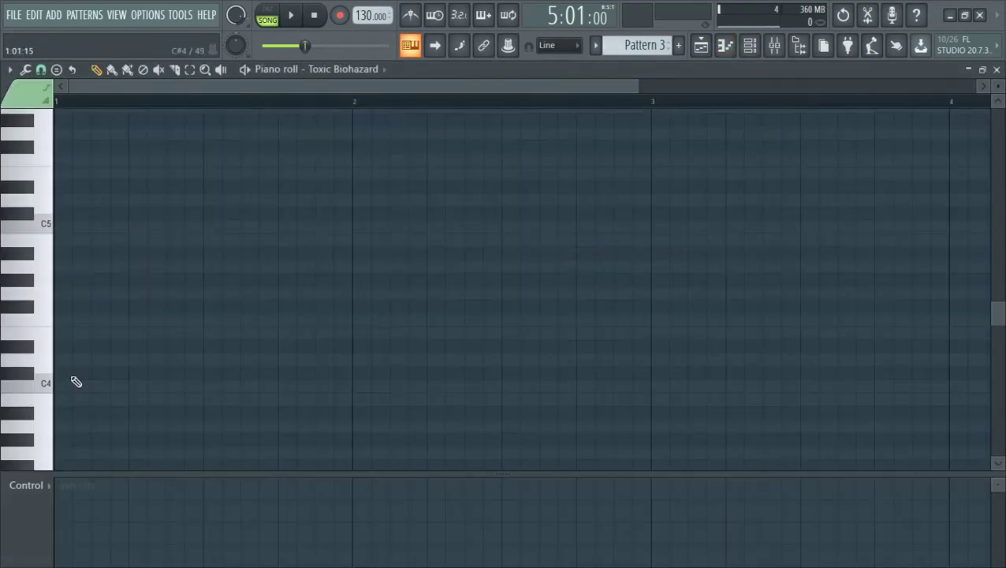
pyautogui.click(63, 386)
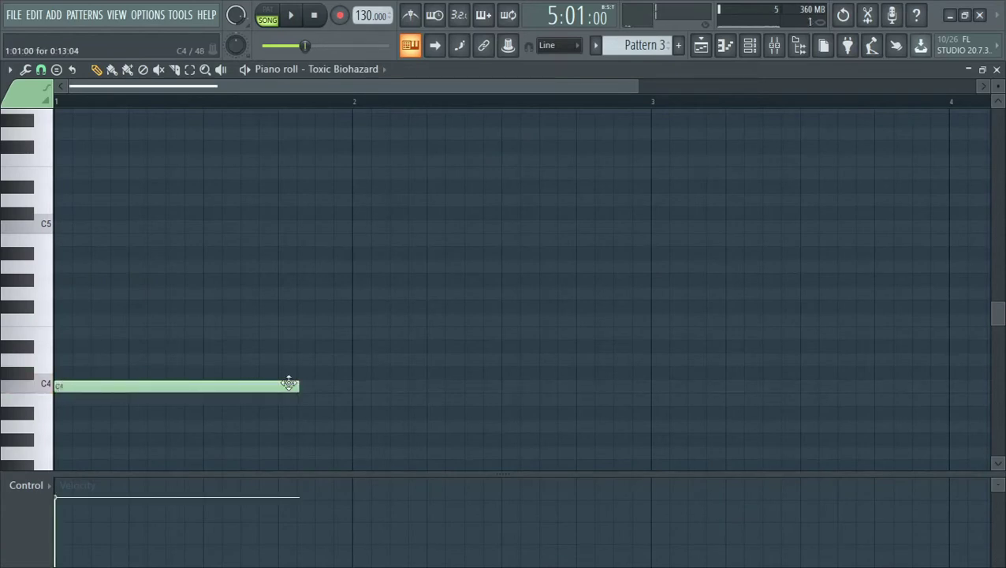
pyautogui.moveTo(300, 385); pyautogui.dragTo(645, 375)
pyautogui.keyDown('ctrl'); pyautogui.scroll(5, 661, 404); pyautogui.keyUp('ctrl')
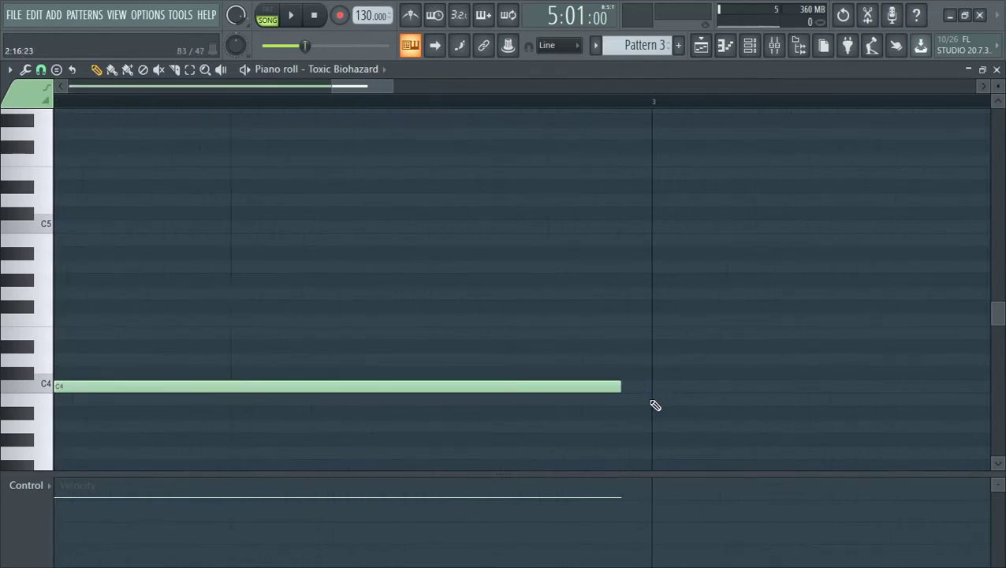
pyautogui.moveTo(622, 388); pyautogui.dragTo(655, 388)
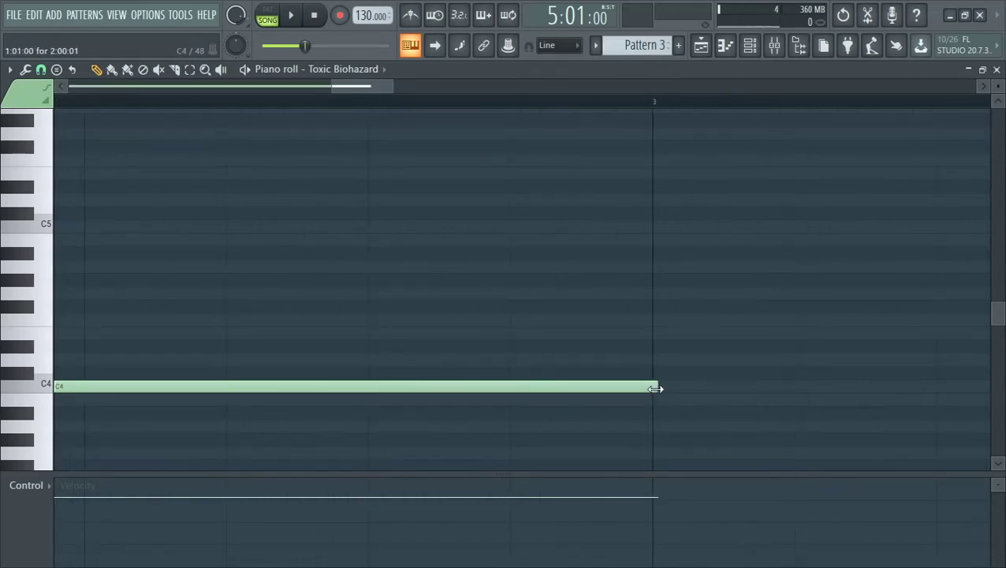
pyautogui.keyDown('ctrl'); pyautogui.scroll(-5, 472, 364); pyautogui.keyUp('ctrl')
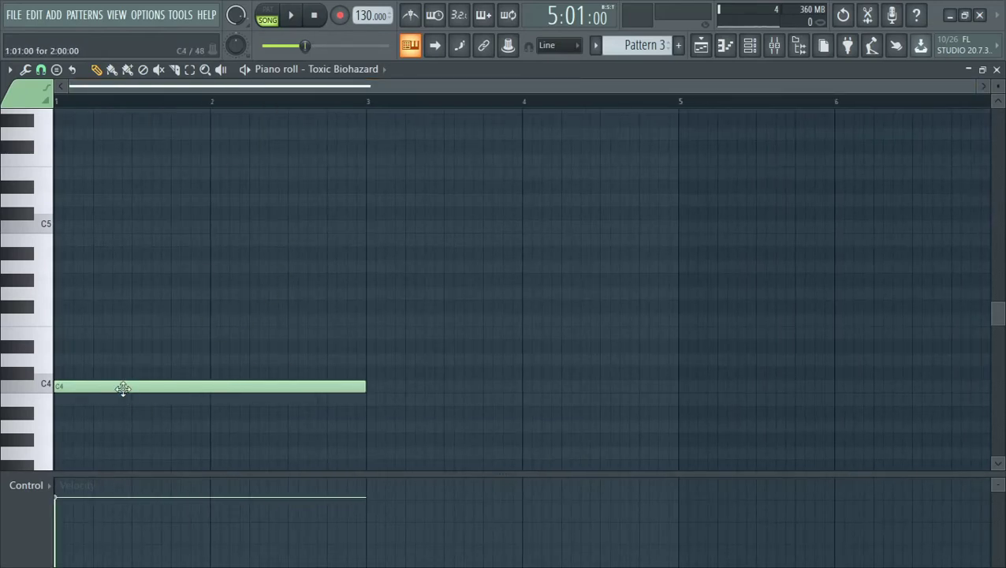
# Add a C6 slide note from bar 1 with the same two-bar length as the C4 note.
pyautogui.scroll(1, 123, 388)
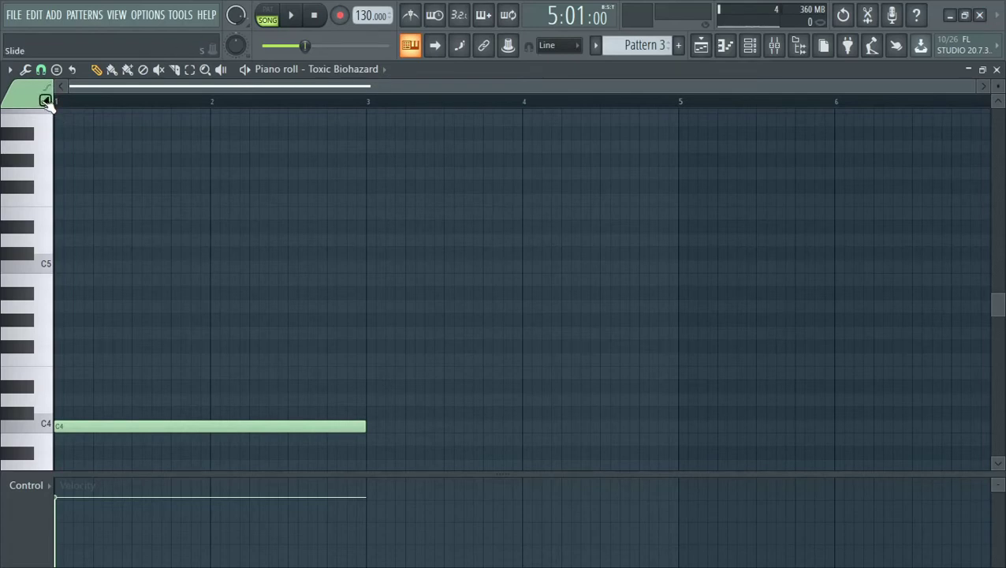
pyautogui.scroll(3, 87, 232)
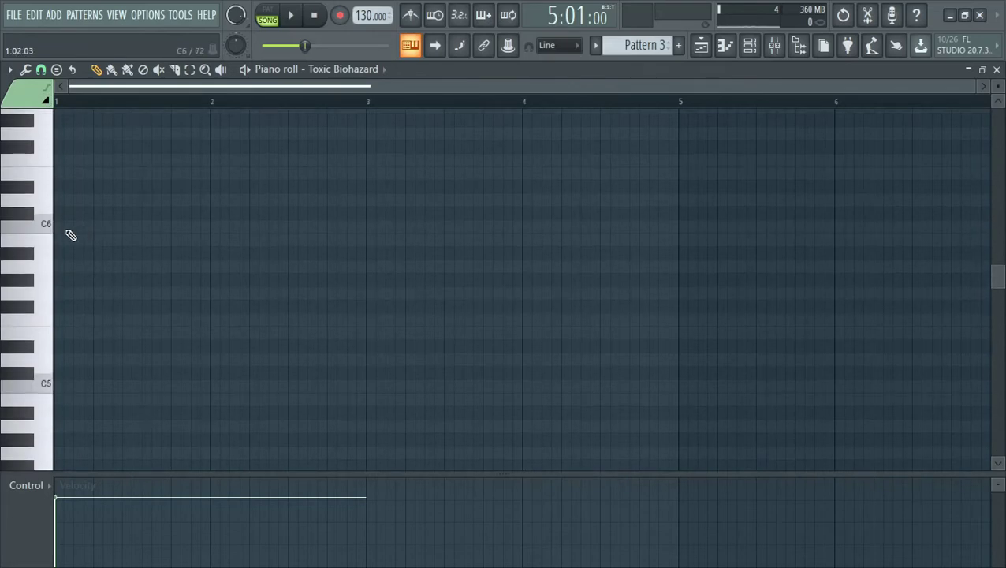
pyautogui.scroll(-2, 61, 235)
pyautogui.scroll(3, 61, 240)
pyautogui.scroll(-1, 62, 240)
pyautogui.click(49, 228)
pyautogui.click(60, 228)
pyautogui.hotkey('ctrl', 'Down')
pyautogui.scroll(-1, 70, 343)
pyautogui.hotkey('ctrl', 'Up')
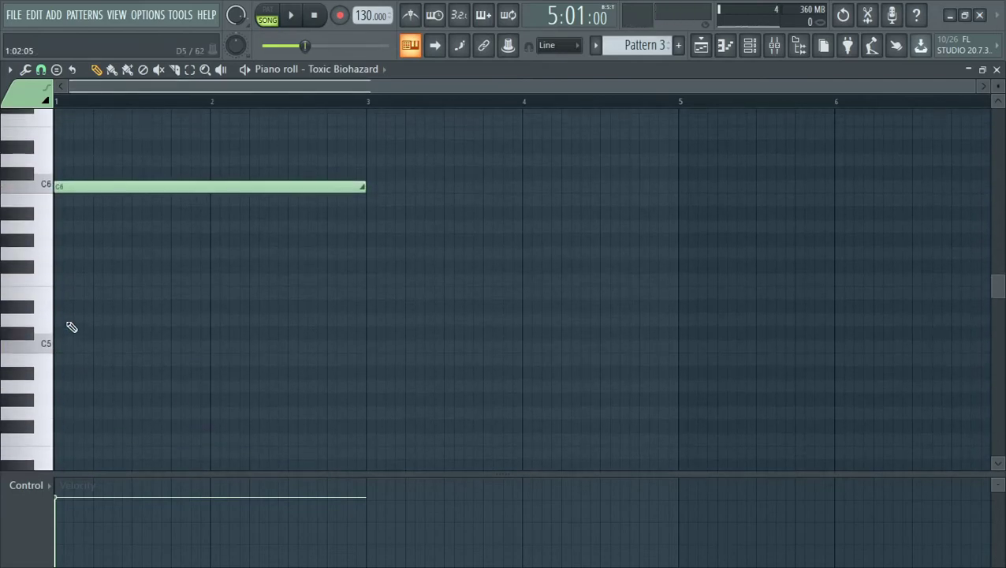
pyautogui.hotkey('ctrl', 'Down')
pyautogui.hotkey('ctrl', 'Down')
pyautogui.scroll(2, 117, 354)
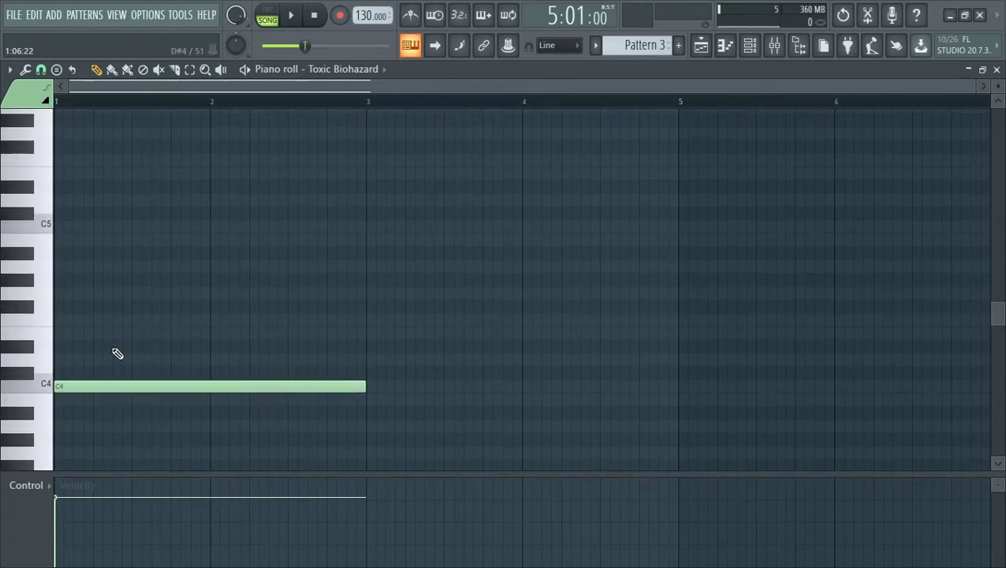
pyautogui.hotkey('ctrl', 'Up')
pyautogui.hotkey('ctrl', 'Up')
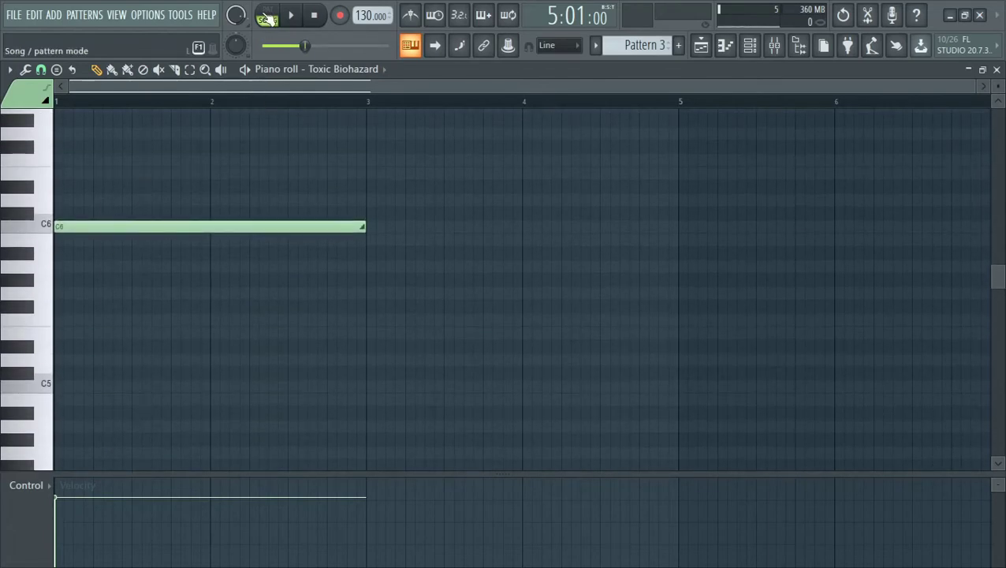
# Switch playback to pattern mode and play the C4 note sliding up to C6.
pyautogui.click(268, 17)
pyautogui.scroll(-1, 262, 151)
pyautogui.hotkey('ctrl', 'Down')
pyautogui.hotkey('ctrl', 'Down')
pyautogui.press('space')
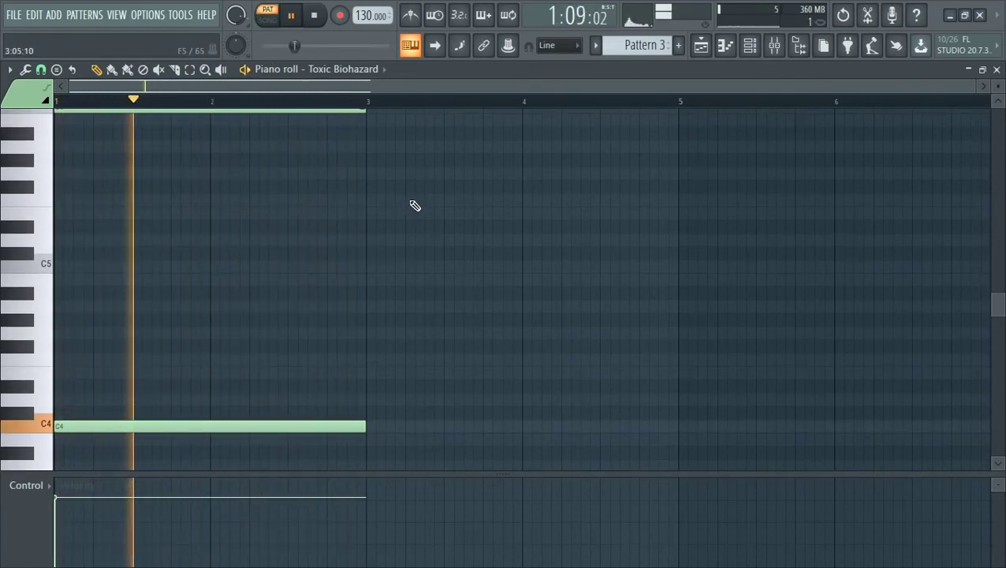
pyautogui.press('space')
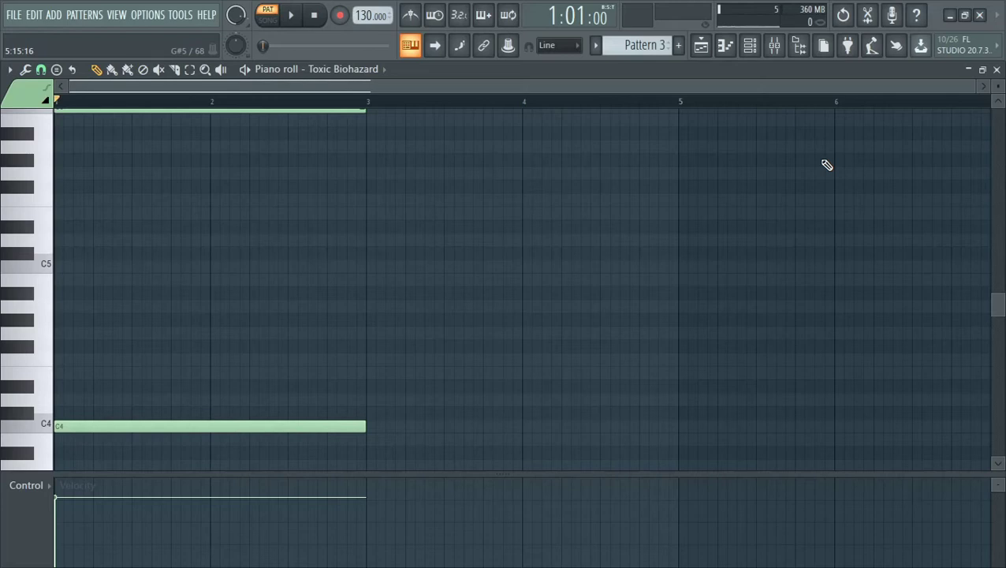
# Reopen Toxic Biohazard's preset library and audition BigHouse, BornToLead and BrassSection from the Leads bank.
pyautogui.click(996, 70)
pyautogui.rightClick(492, 255)
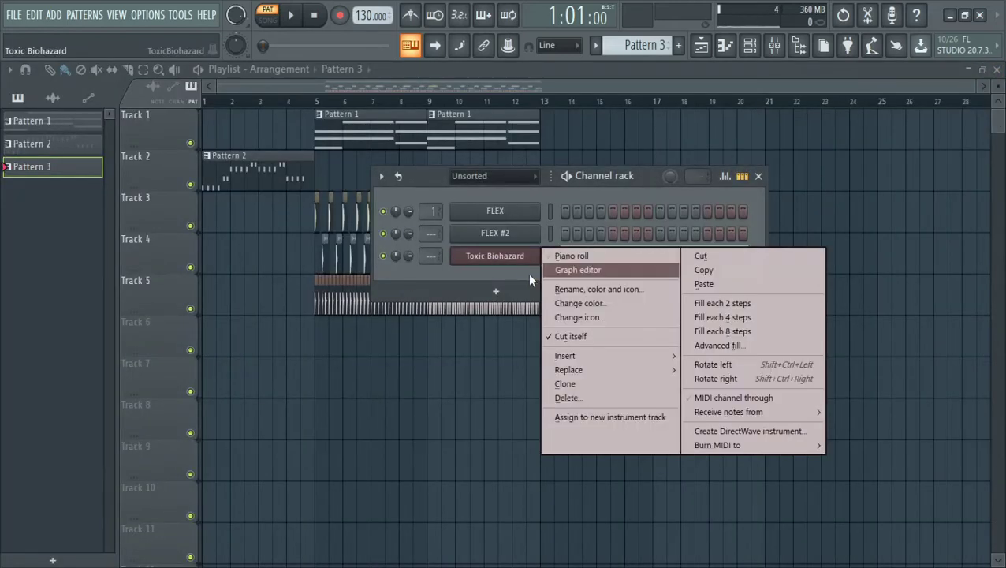
pyautogui.click(508, 272)
pyautogui.click(512, 257)
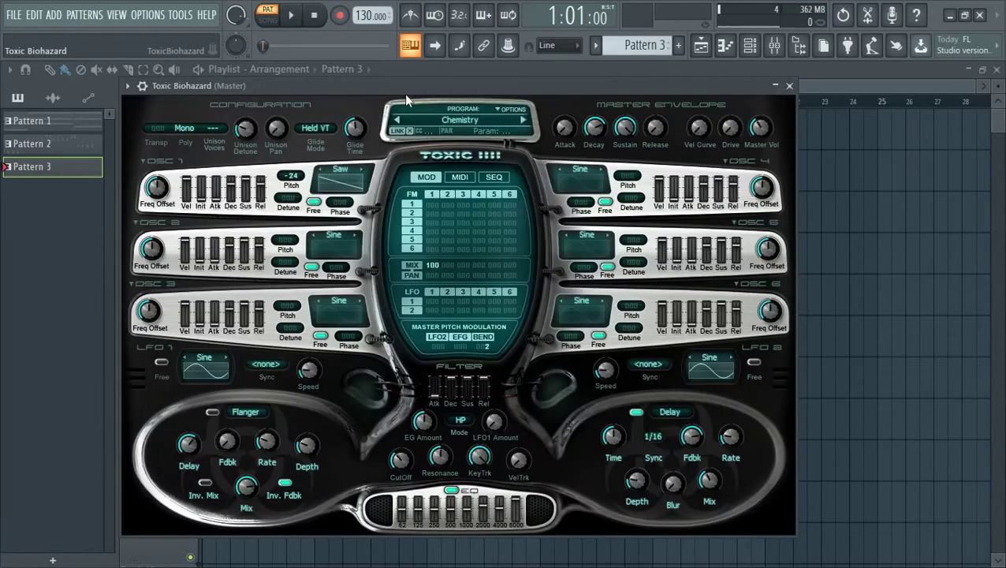
pyautogui.click(460, 123)
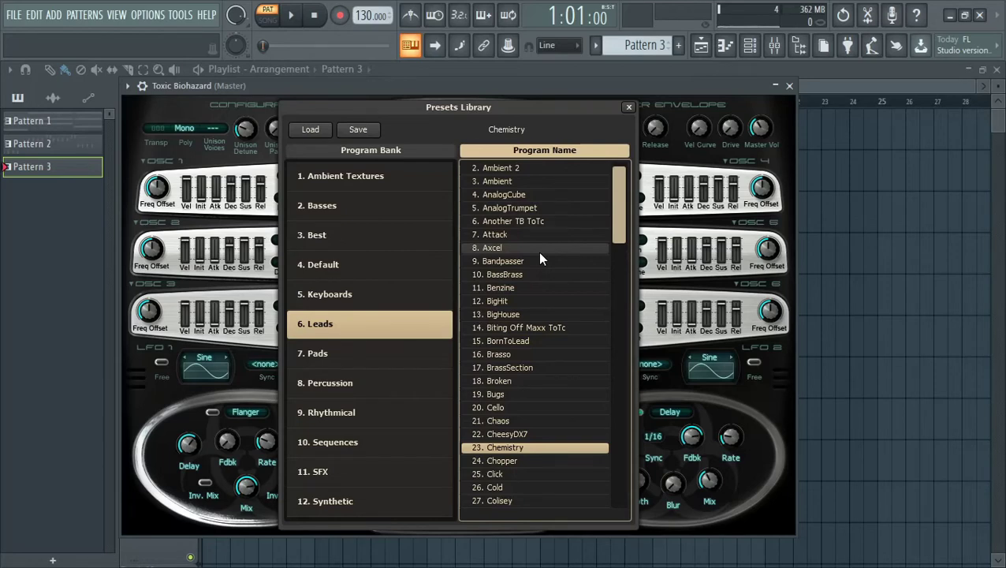
pyautogui.click(555, 315)
pyautogui.press('space')
pyautogui.click(544, 340)
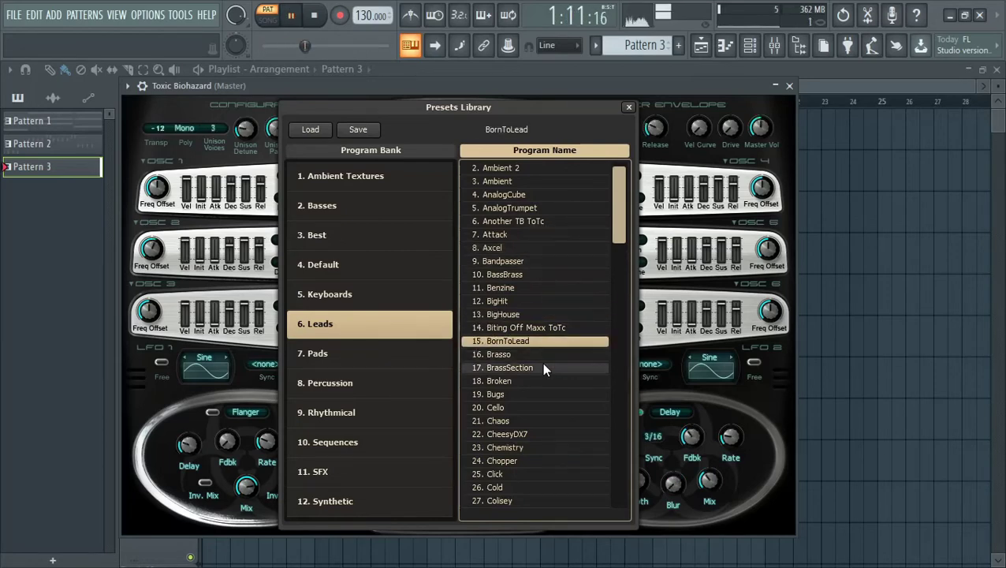
pyautogui.press('space')
pyautogui.click(542, 365)
# Load the Brasso preset from the Leads bank, close the synth, and play Pattern 3 with it.
pyautogui.click(537, 354)
pyautogui.press('space')
pyautogui.click(630, 108)
pyautogui.press('space')
pyautogui.click(790, 86)
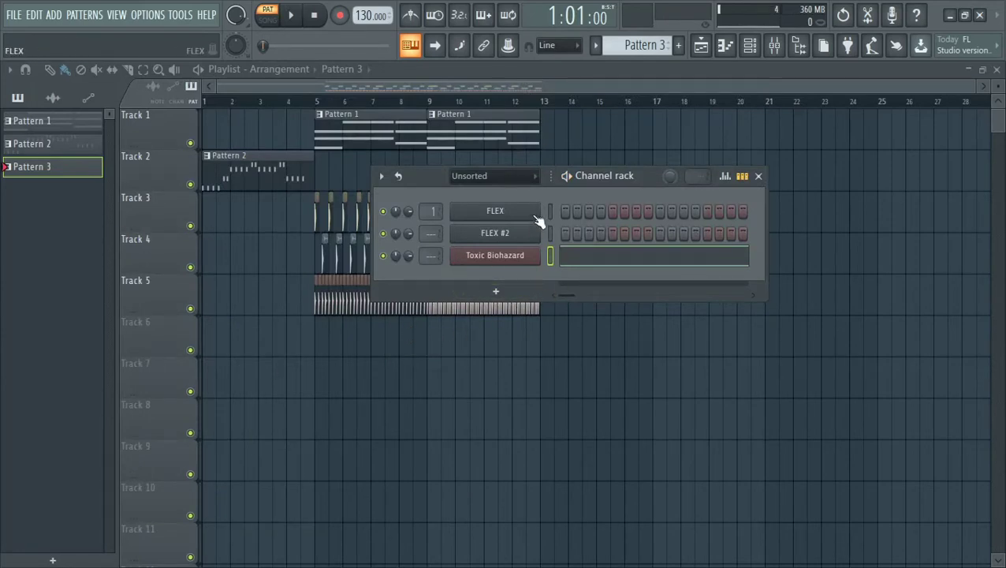
pyautogui.press('space')
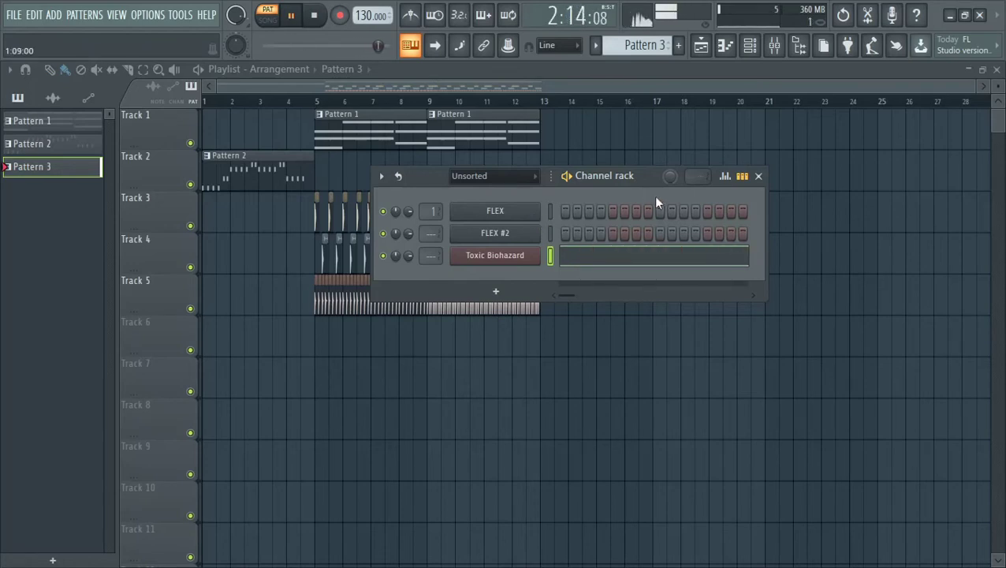
pyautogui.press('space')
# Place Pattern 3 at bar 1 on Track 6 of the playlist and extend the clip to four bars.
pyautogui.click(757, 176)
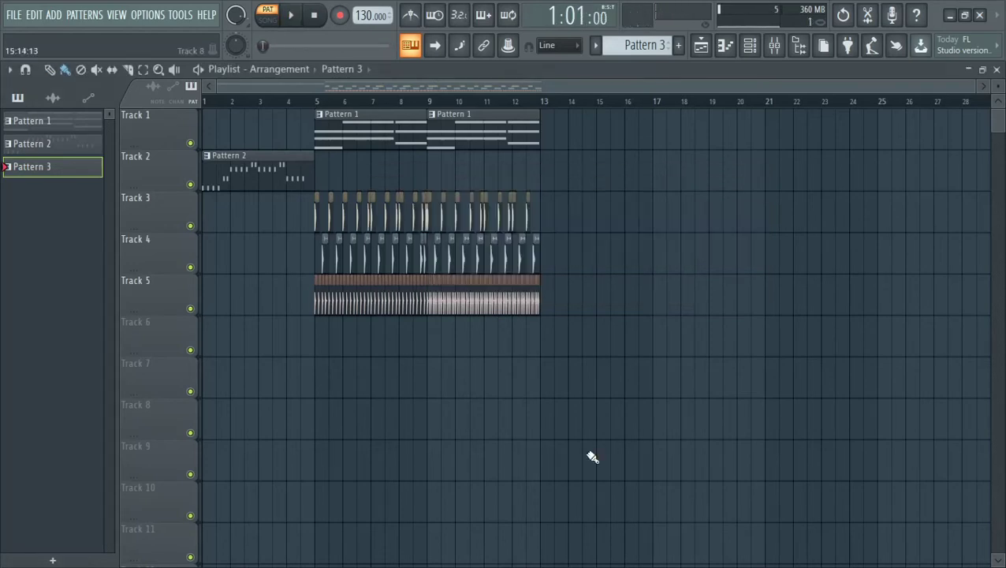
pyautogui.click(209, 341)
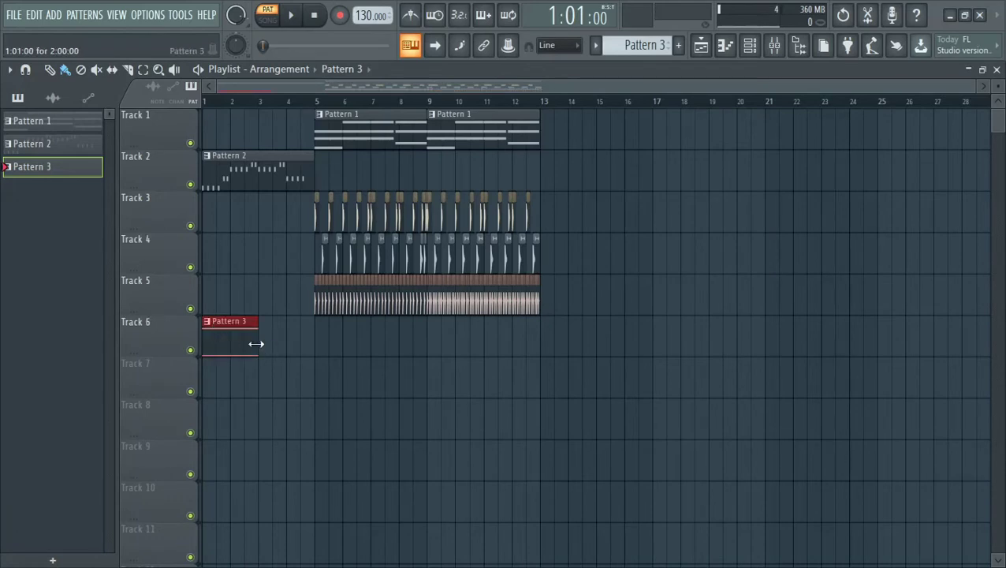
pyautogui.moveTo(256, 343); pyautogui.dragTo(293, 343)
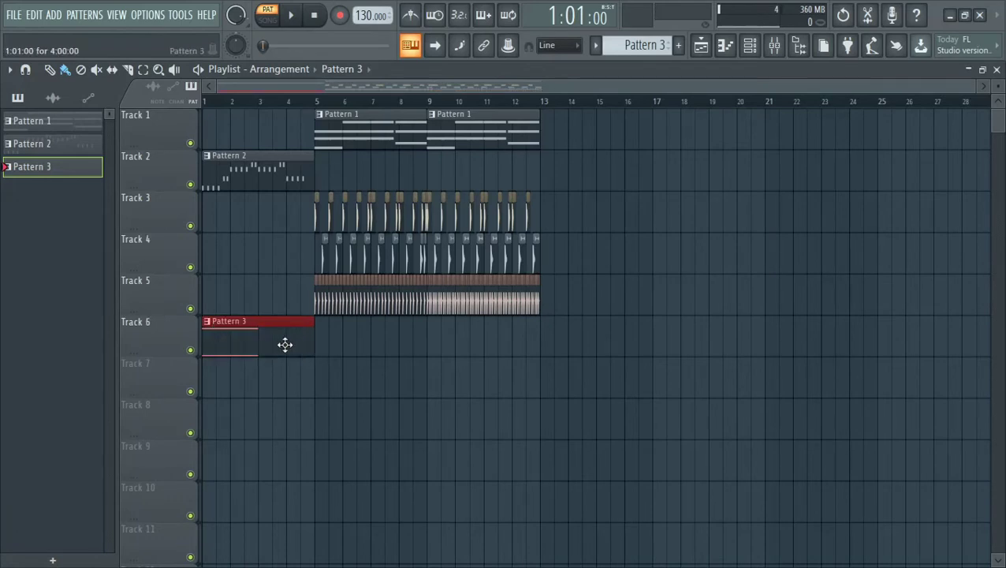
# Lengthen both Pattern 3 notes to four bars, preview the slide, and return to the playlist.
pyautogui.doubleClick(286, 343)
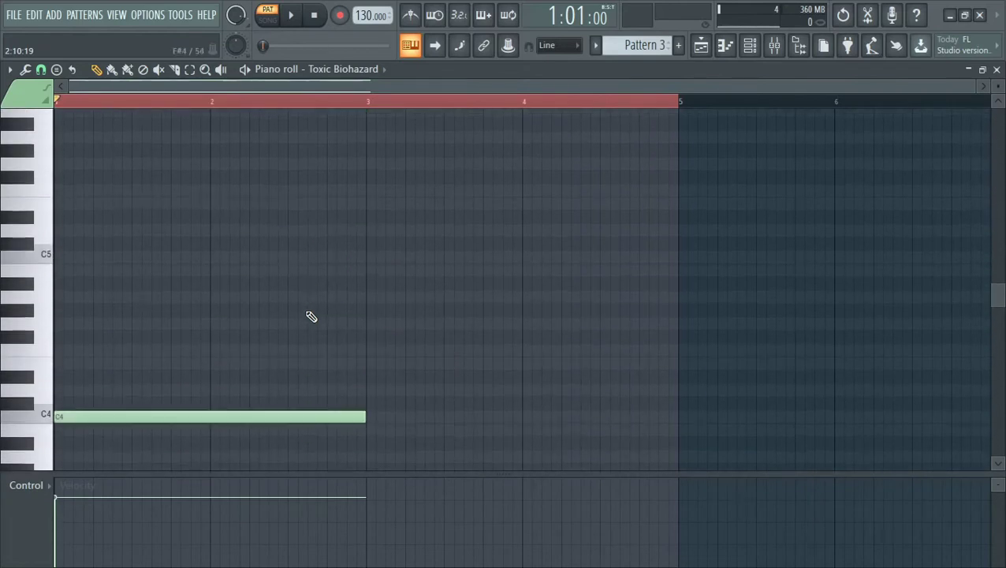
pyautogui.scroll(2, 321, 230)
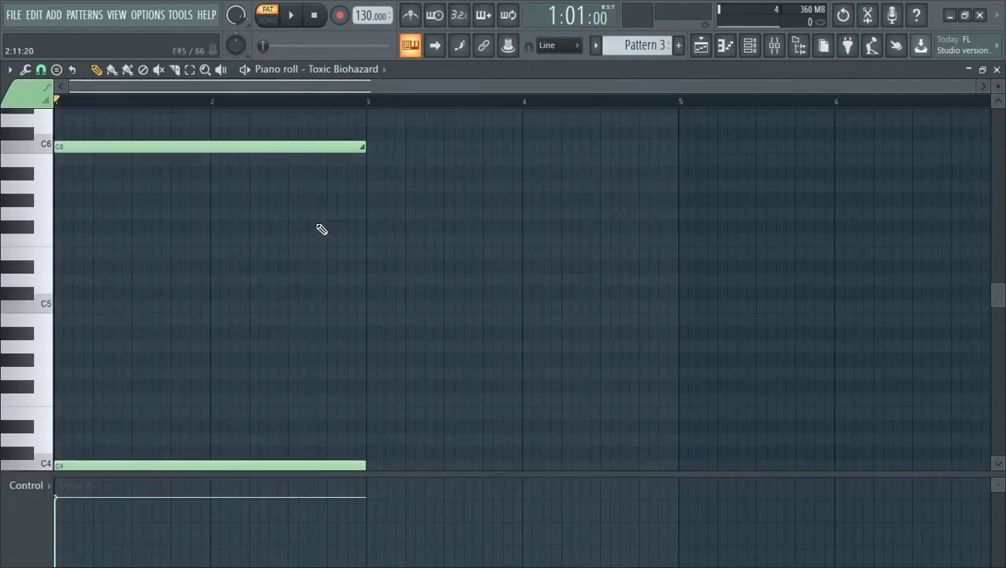
pyautogui.moveTo(321, 118); pyautogui.dragTo(385, 468)
pyautogui.scroll(-2, 381, 453)
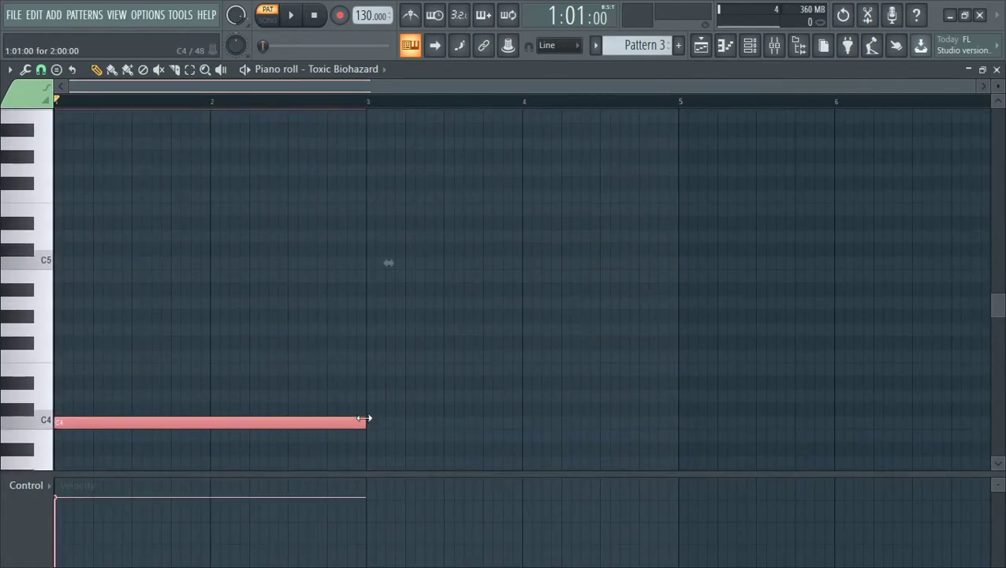
pyautogui.moveTo(366, 420); pyautogui.dragTo(678, 423)
pyautogui.press('space')
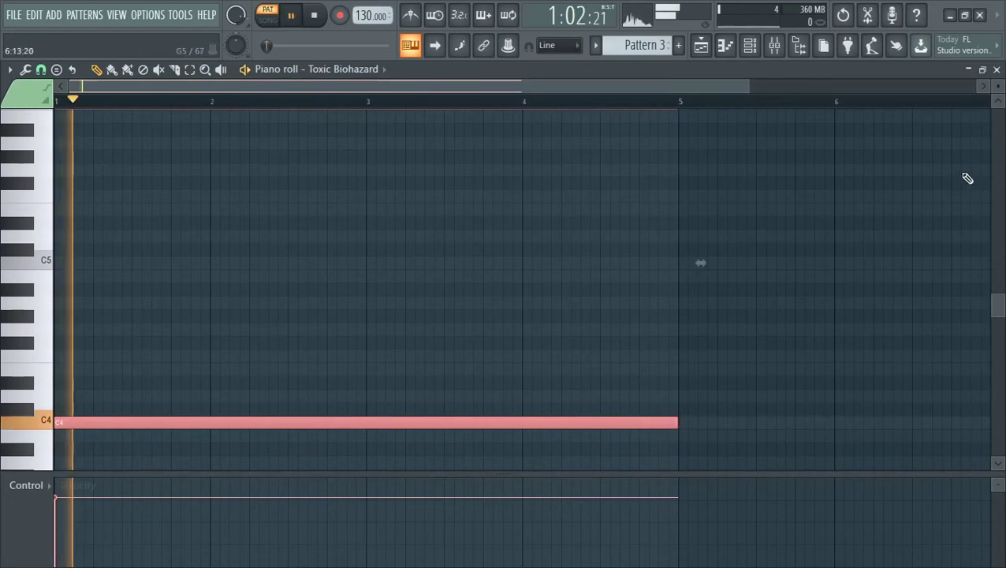
pyautogui.press('F5')
pyautogui.press('space')
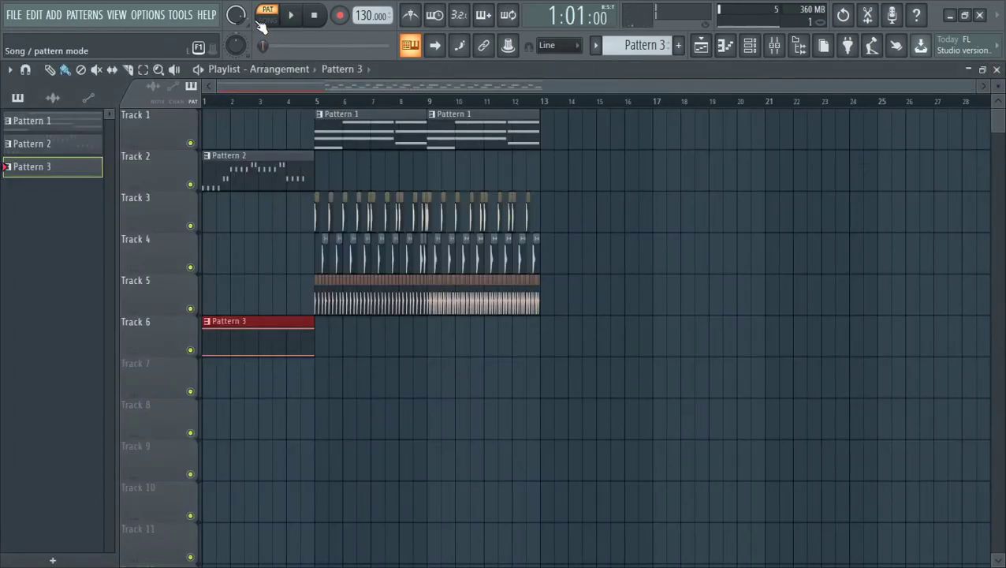
# Switch playback to song mode and play the arrangement through the transition into bar 5.
pyautogui.click(264, 22)
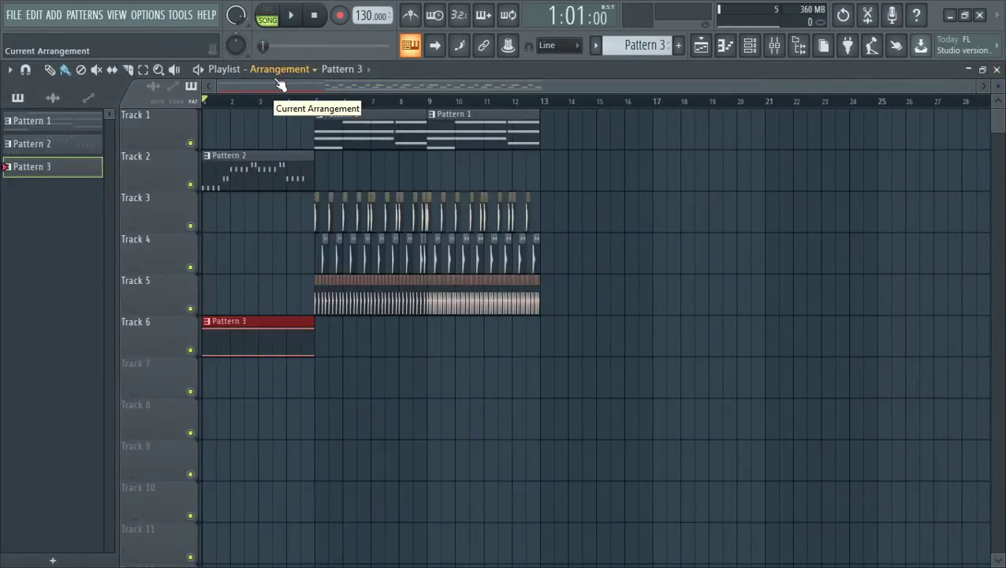
pyautogui.press('space')
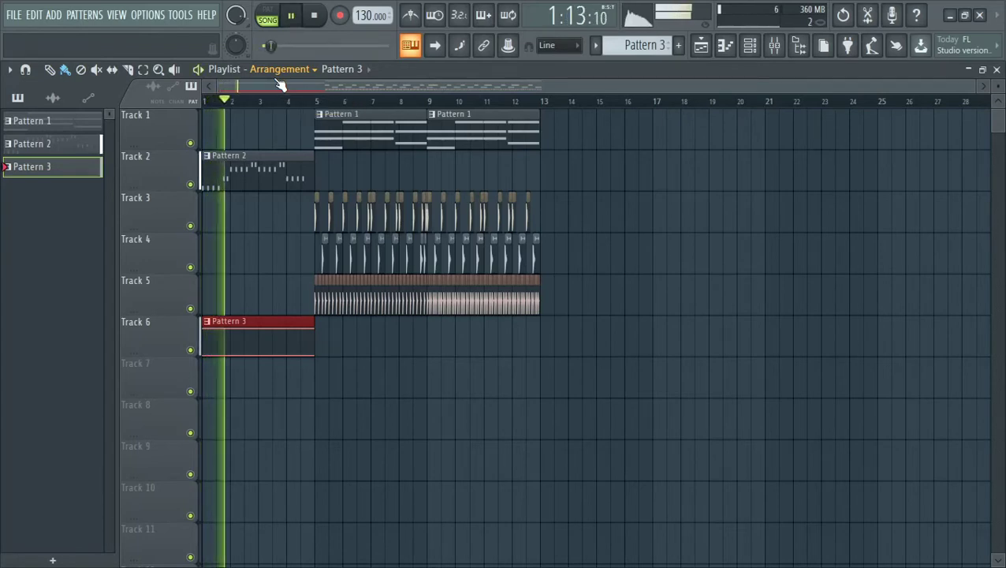
pyautogui.rightClick(254, 267)
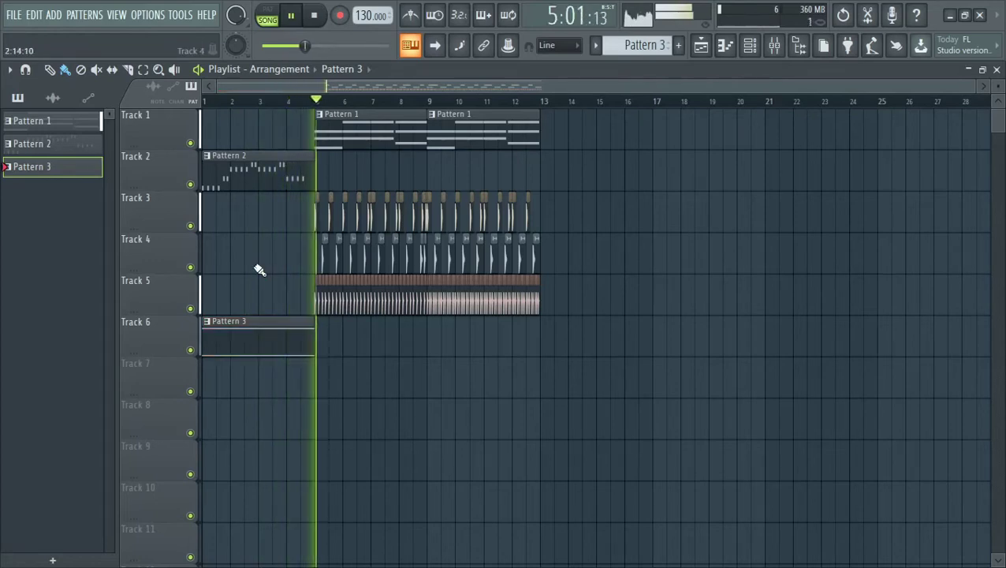
pyautogui.press('space')
# Shorten the Pattern 3 clip on Track 6 to a length of 3:10:04, leaving a gap before bar 5.
pyautogui.keyDown('ctrl'); pyautogui.scroll(5, 308, 347); pyautogui.keyUp('ctrl')
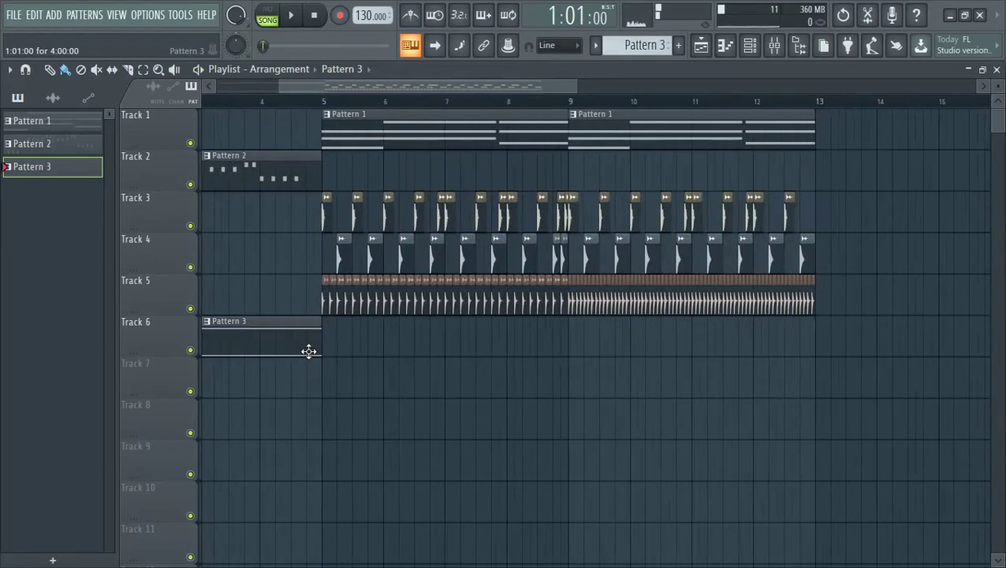
pyautogui.keyDown('ctrl'); pyautogui.scroll(1, 308, 346); pyautogui.keyUp('ctrl')
pyautogui.moveTo(338, 325); pyautogui.dragTo(288, 325)
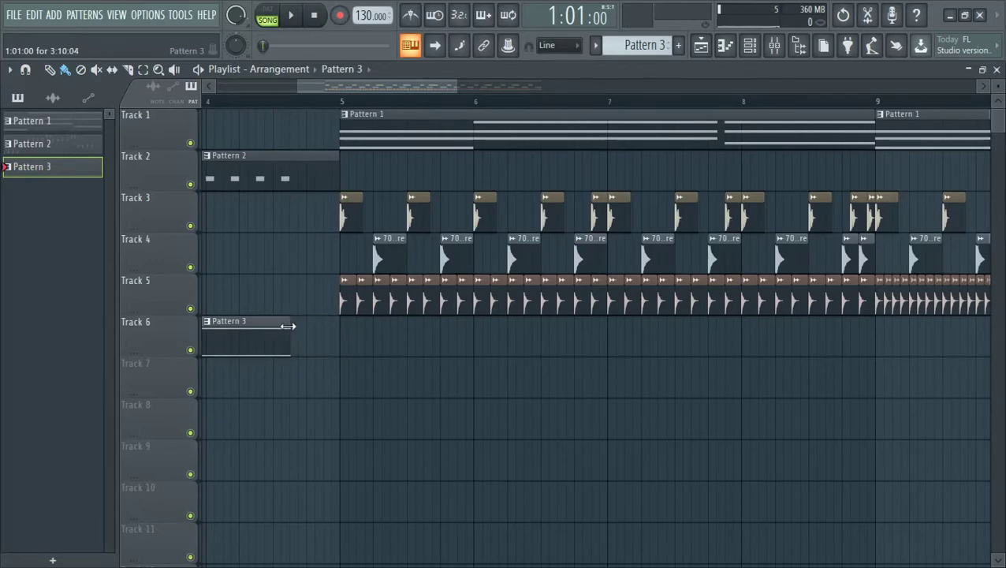
# Play the arrangement from the start to hear the shortened Pattern 3 clip leading into bar 5.
pyautogui.press('space')
pyautogui.keyDown('ctrl'); pyautogui.scroll(-5, 279, 339); pyautogui.keyUp('ctrl')
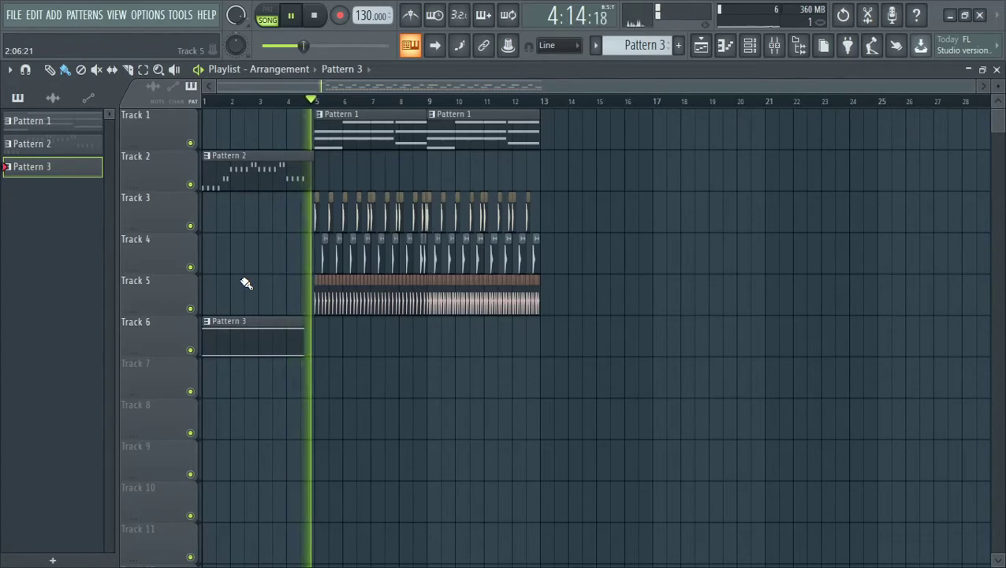
pyautogui.press('space')
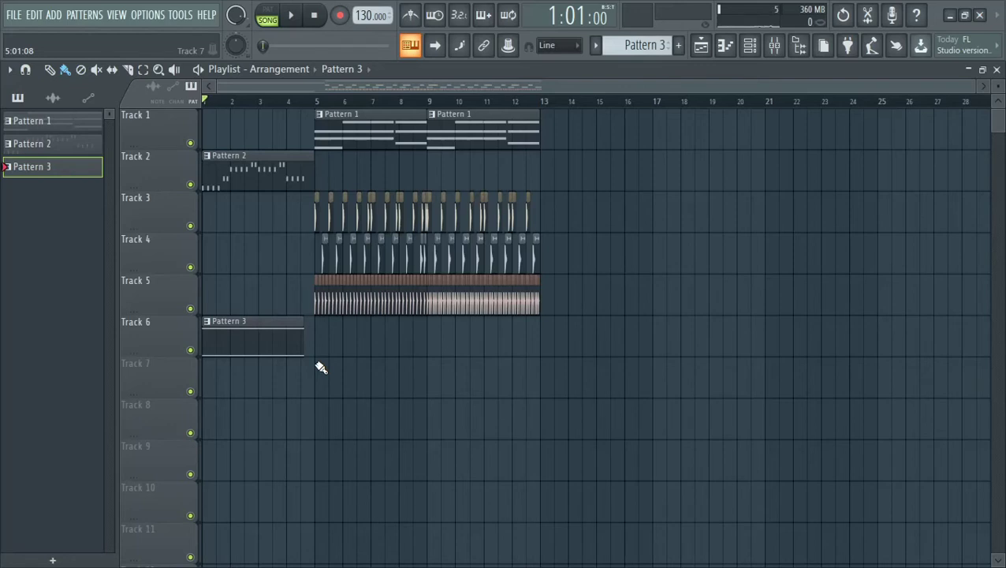
pyautogui.press('F9')
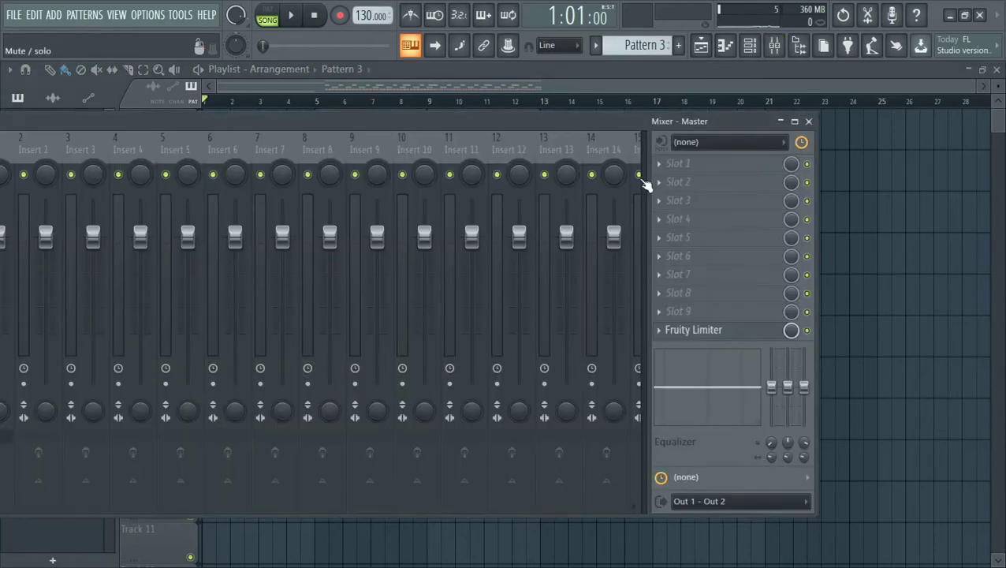
pyautogui.click(809, 121)
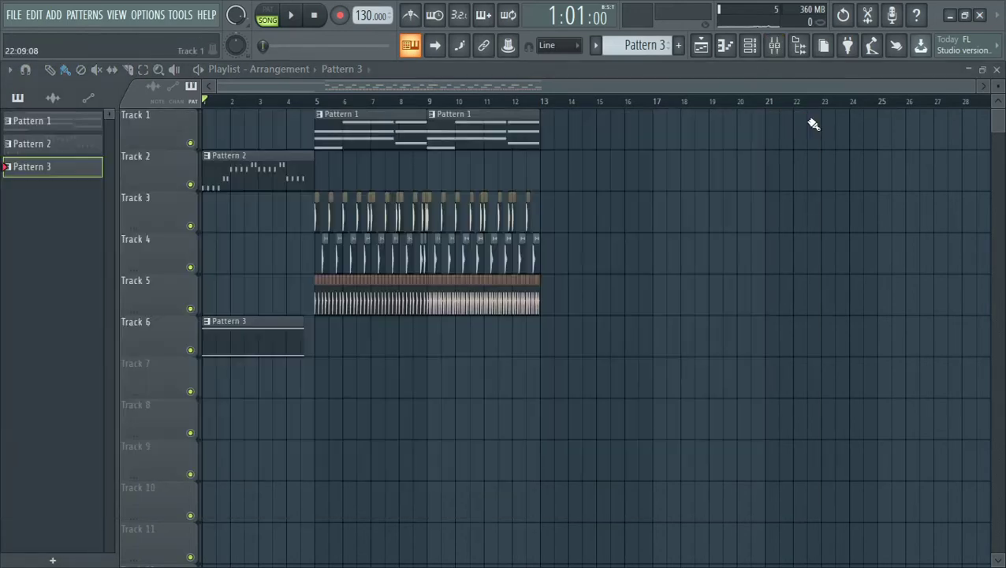
# Create a new Pattern 4 and add a 3x Osc channel to the channel rack.
pyautogui.click(749, 45)
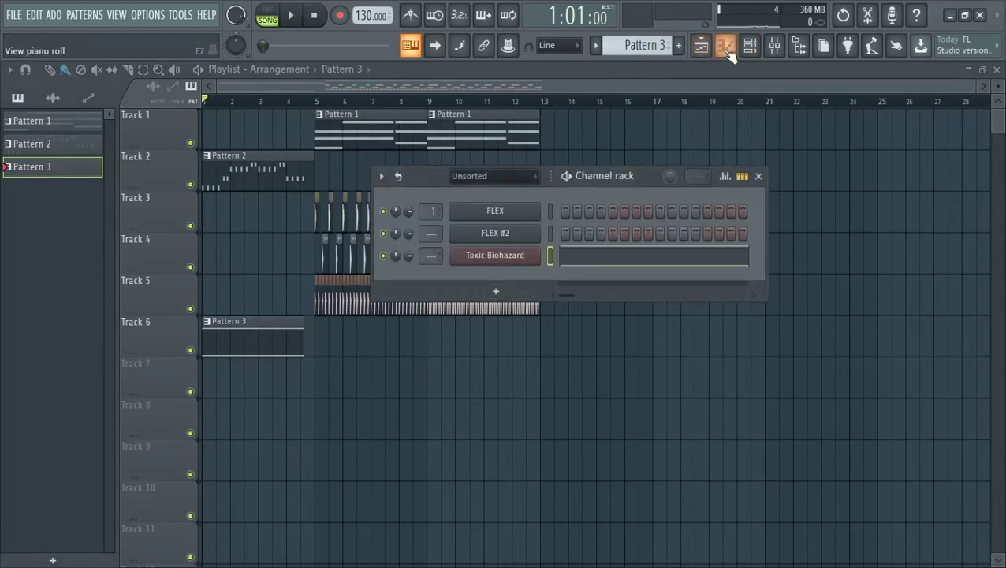
pyautogui.click(678, 45)
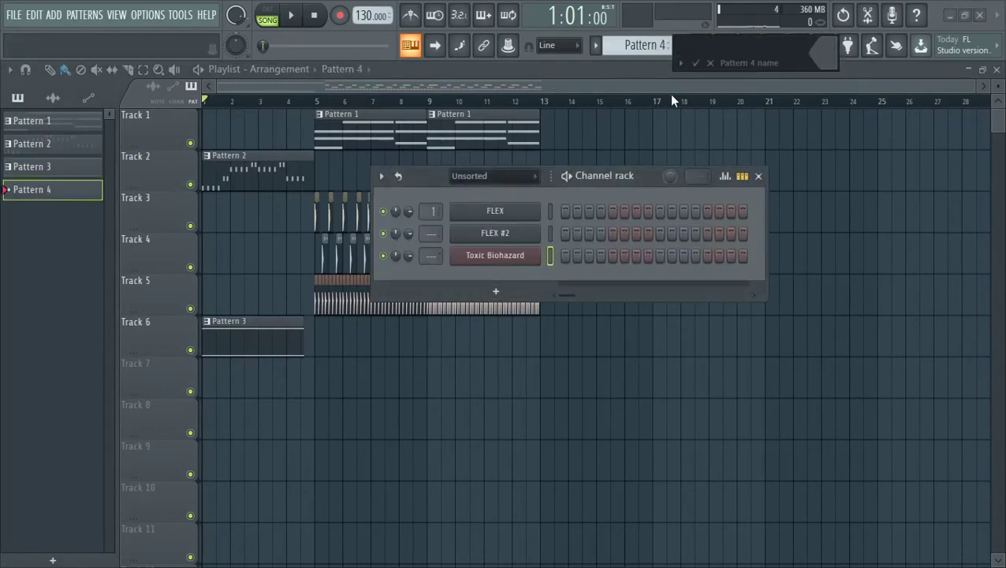
pyautogui.click(494, 292)
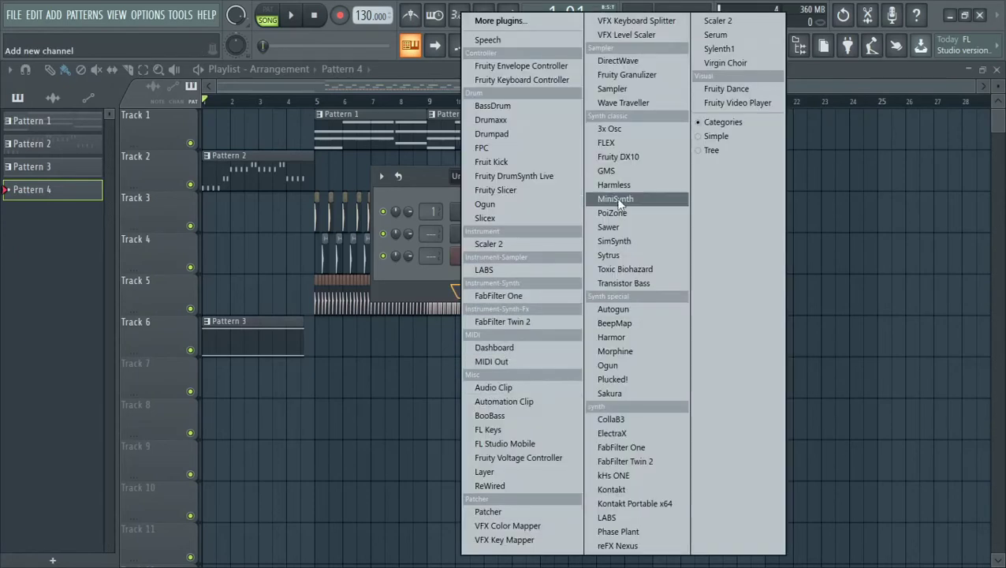
pyautogui.click(639, 126)
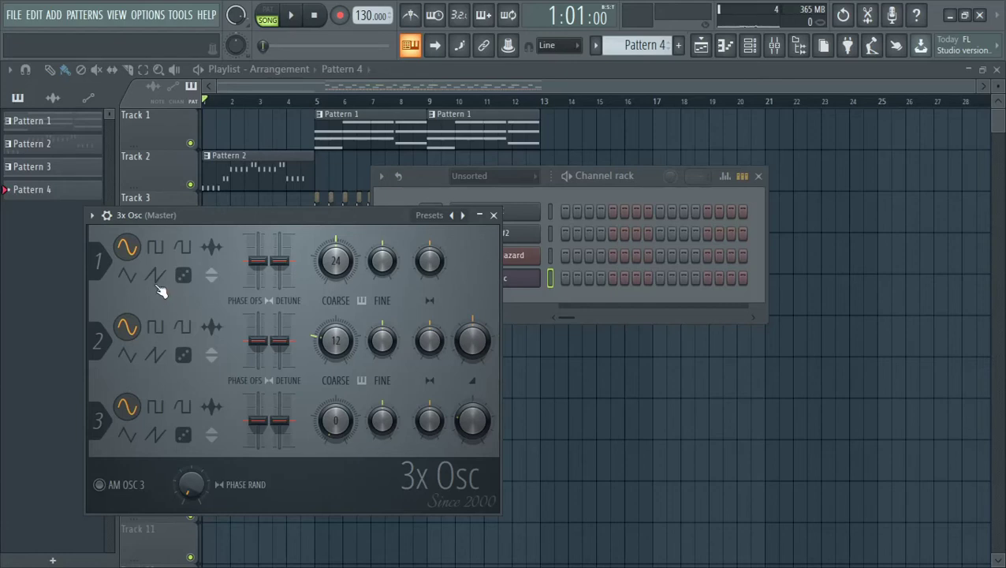
# Set all three oscillators of 3x Osc to the noise waveform, preview the sound, and close the plugin.
pyautogui.click(149, 249)
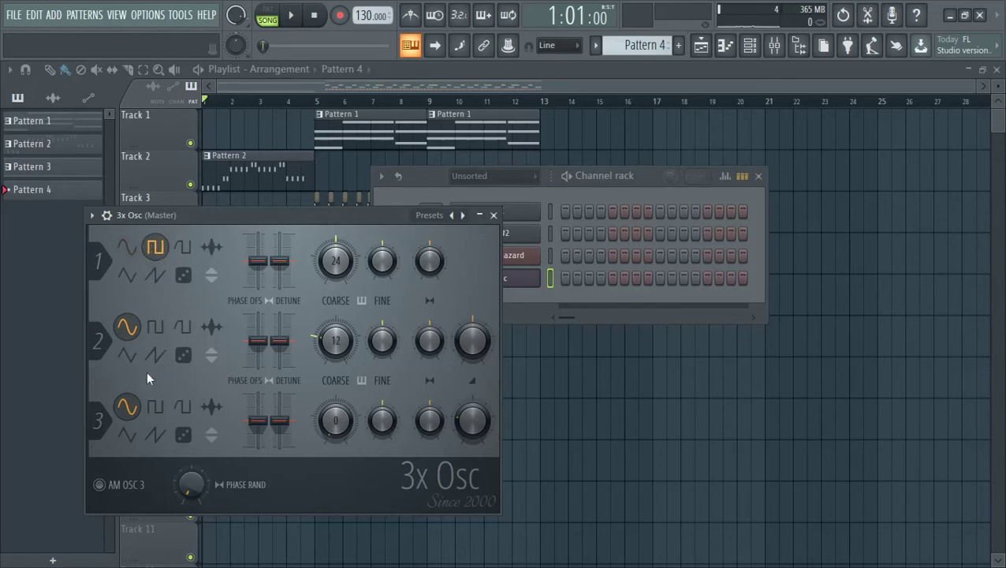
pyautogui.click(189, 276)
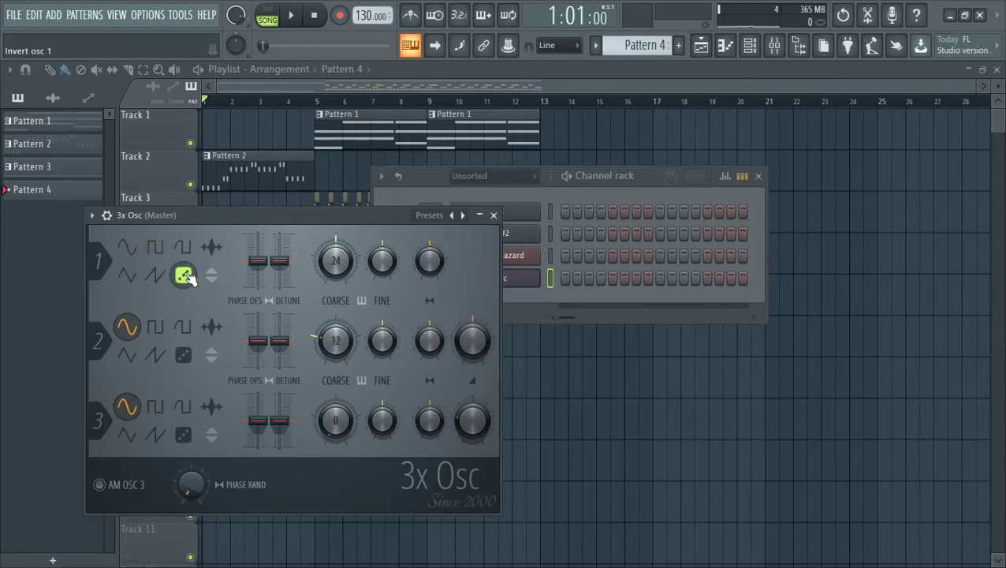
pyautogui.click(193, 359)
pyautogui.click(190, 436)
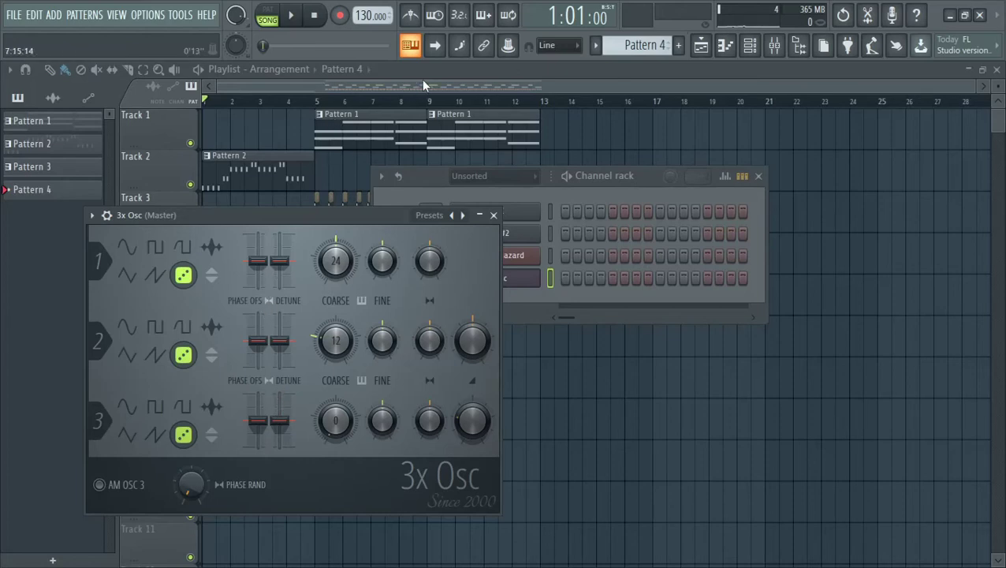
pyautogui.press('c')
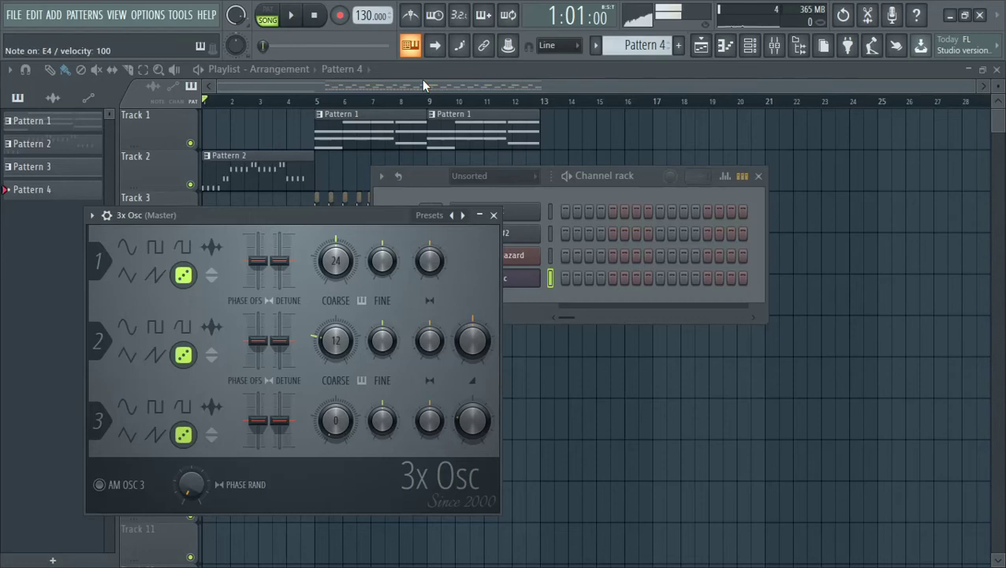
pyautogui.click(495, 215)
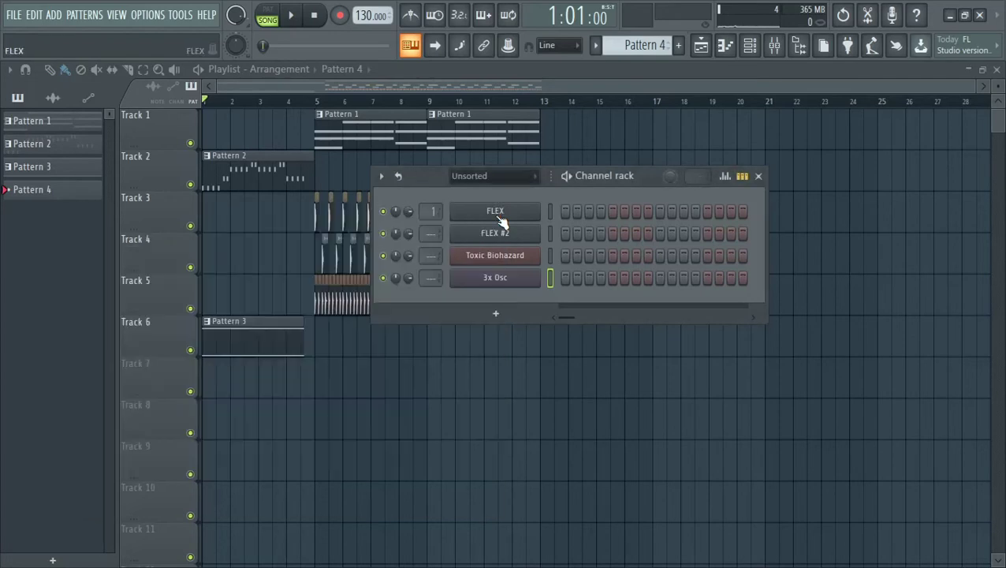
# Open the piano roll for 3x Osc and audition the noise at different pitches from about G5 down to D4.
pyautogui.rightClick(491, 278)
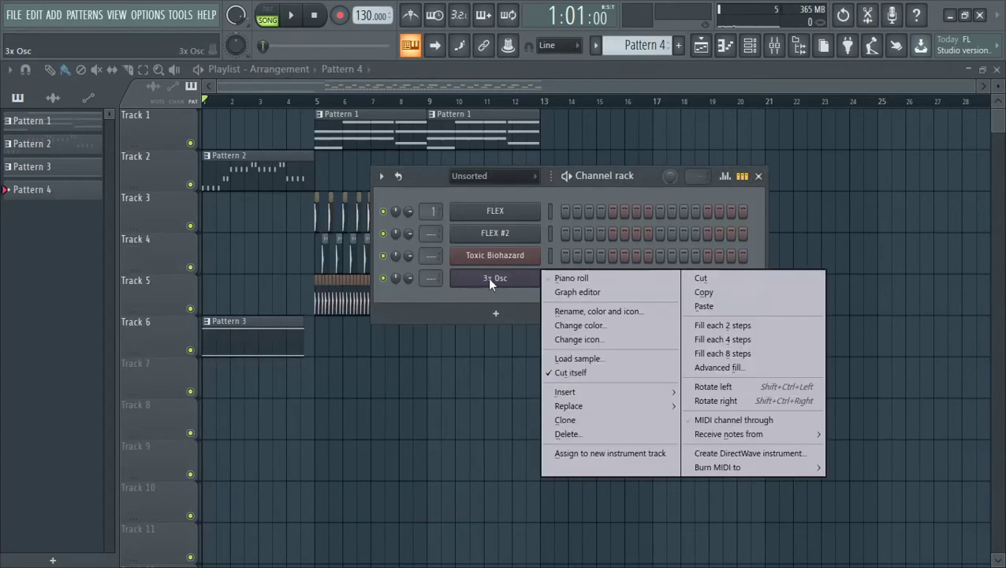
pyautogui.click(548, 278)
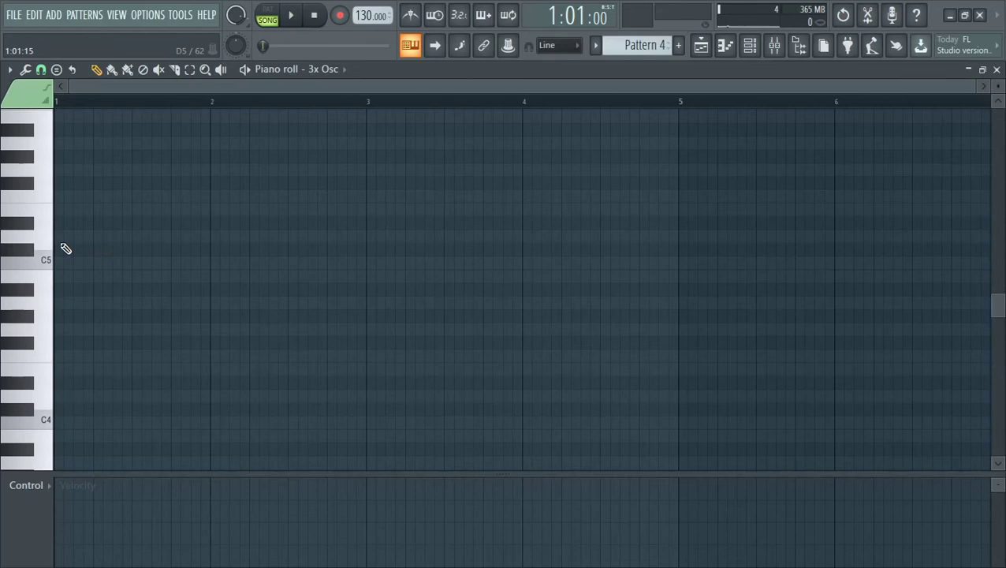
pyautogui.click(46, 231)
pyautogui.click(39, 175)
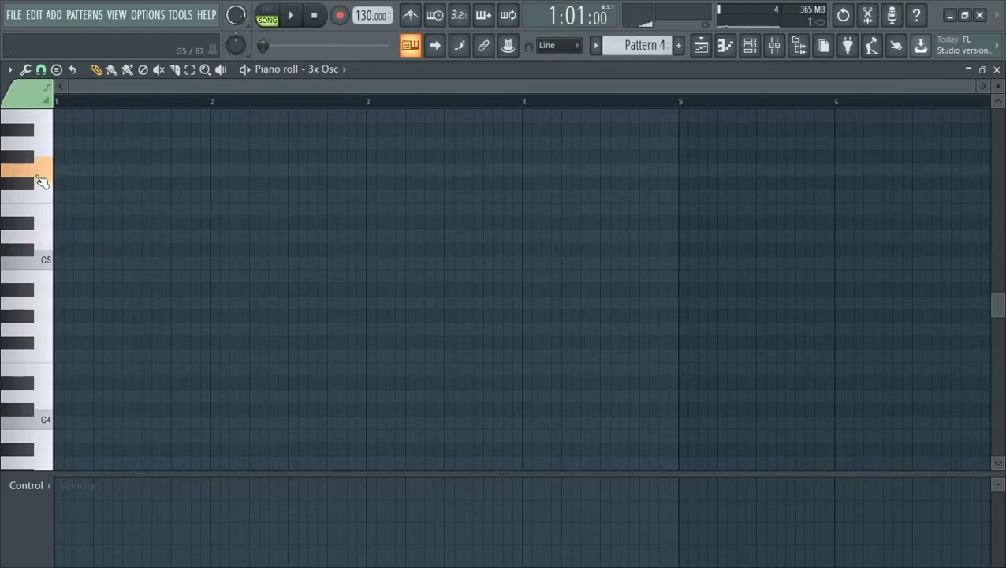
pyautogui.click(40, 196)
pyautogui.click(31, 227)
pyautogui.click(41, 259)
pyautogui.click(35, 294)
pyautogui.click(43, 327)
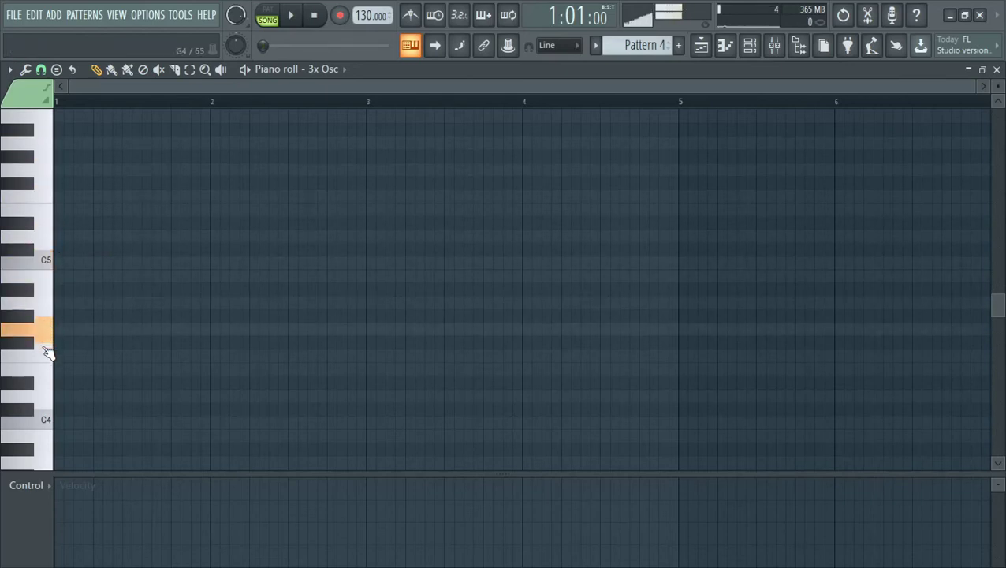
pyautogui.click(45, 351)
pyautogui.click(45, 372)
pyautogui.click(45, 390)
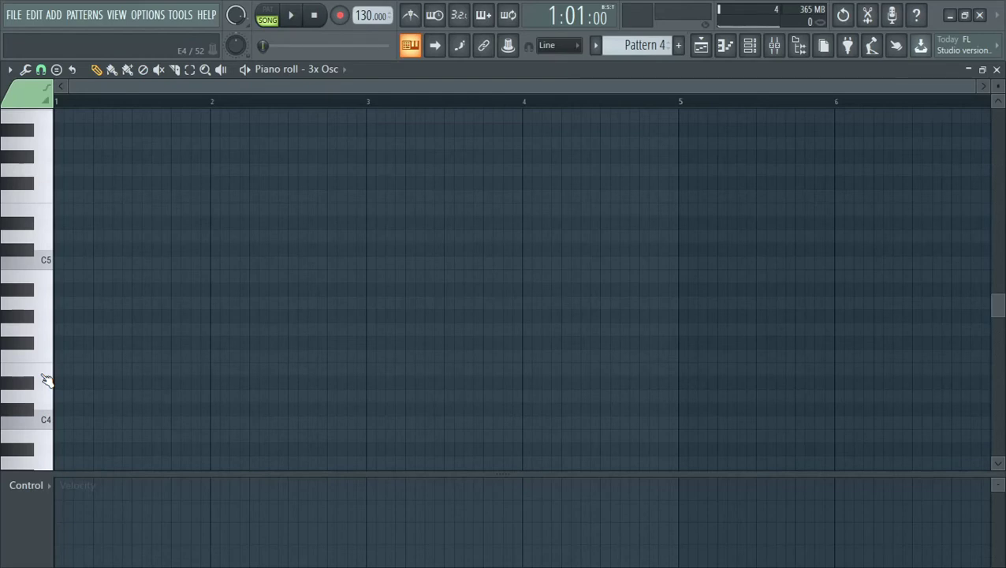
# Draw a four-bar G4 note starting at bar 1 for 3x Osc and return to the playlist.
pyautogui.click(68, 331)
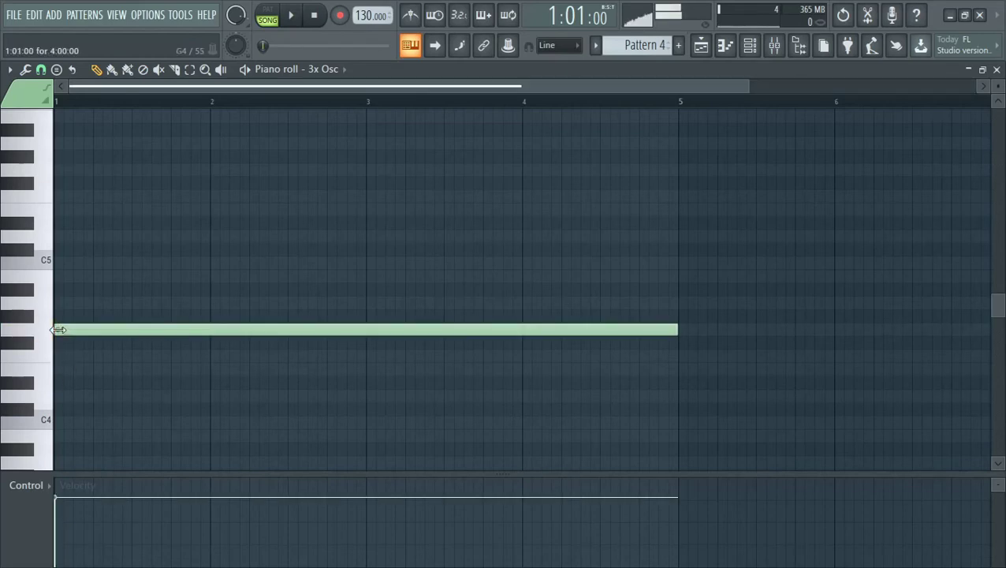
pyautogui.click(997, 69)
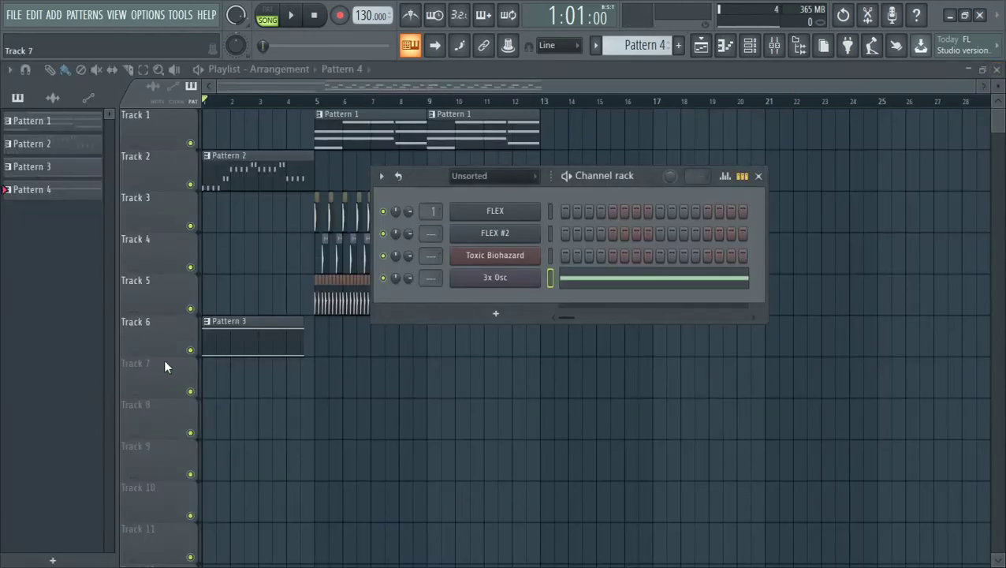
# Place Pattern 4 at bar 1 on Track 7 and shorten the clip to 3:10:01, ending with the Pattern 3 clip.
pyautogui.click(219, 388)
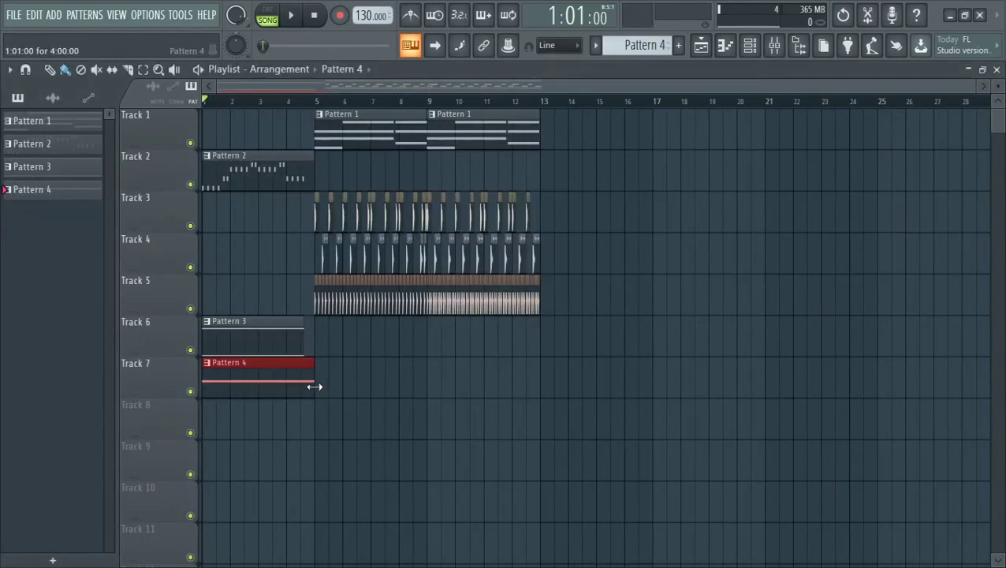
pyautogui.moveTo(309, 386); pyautogui.dragTo(305, 386)
pyautogui.keyDown('ctrl'); pyautogui.scroll(6, 308, 417); pyautogui.keyUp('ctrl')
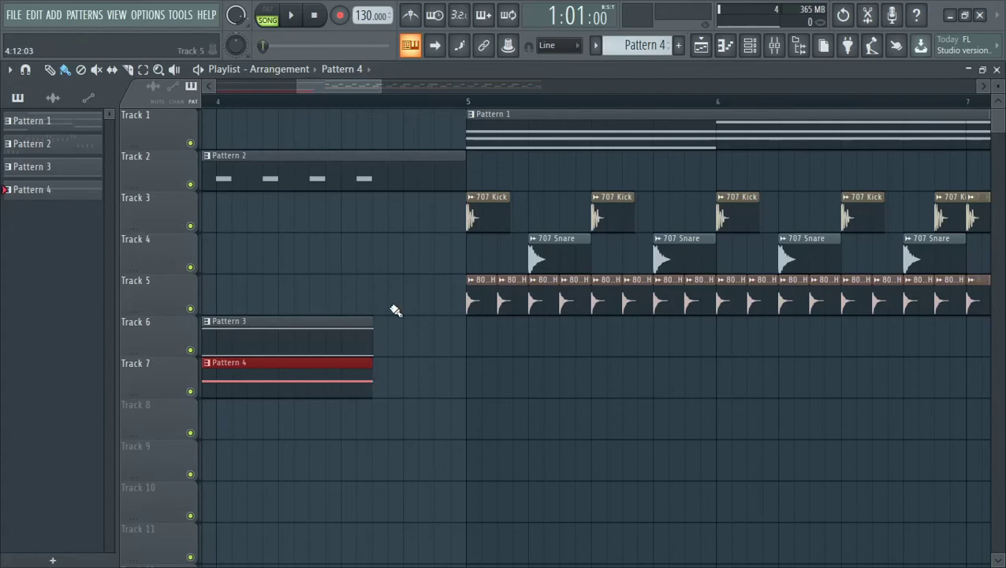
# Play the arrangement from the start to hear the noise in Pattern 4 leading up to bar 5.
pyautogui.keyDown('ctrl'); pyautogui.scroll(-3, 293, 345); pyautogui.keyUp('ctrl')
pyautogui.keyDown('ctrl'); pyautogui.scroll(-2, 294, 344); pyautogui.keyUp('ctrl')
pyautogui.press('space')
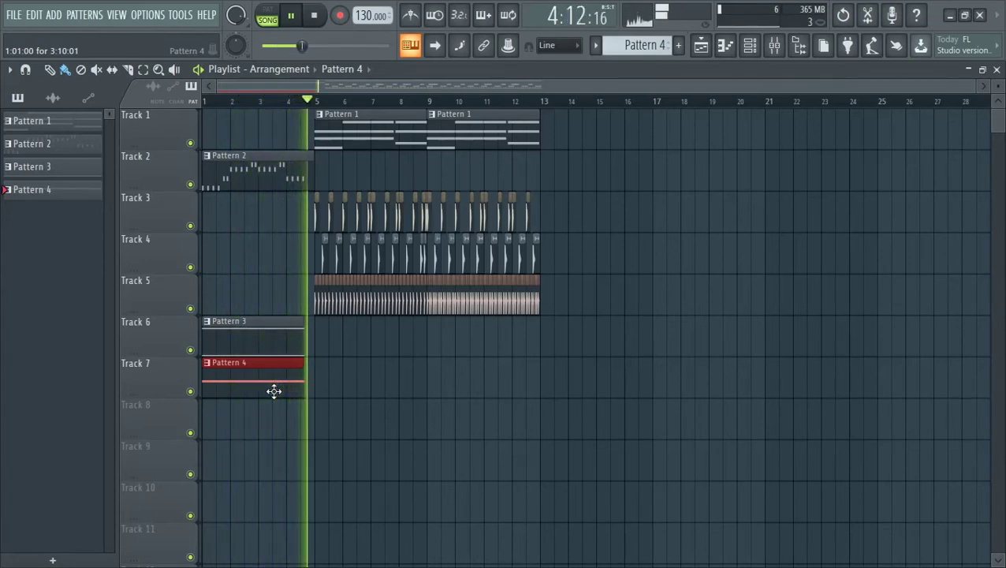
pyautogui.press('space')
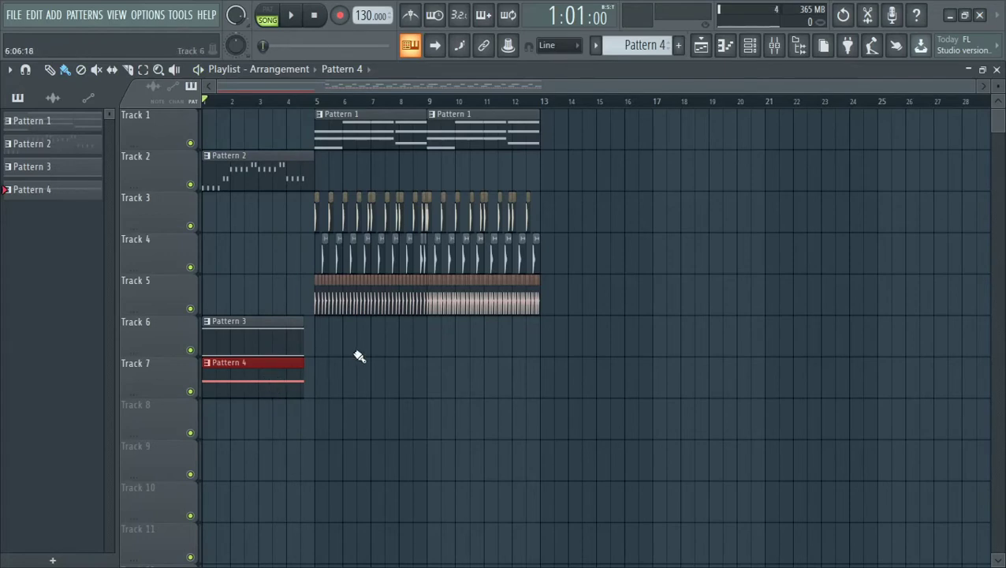
# Reposition the mixer window so the Master, insert strips and effect slots are all in view, and close it.
pyautogui.press('F9')
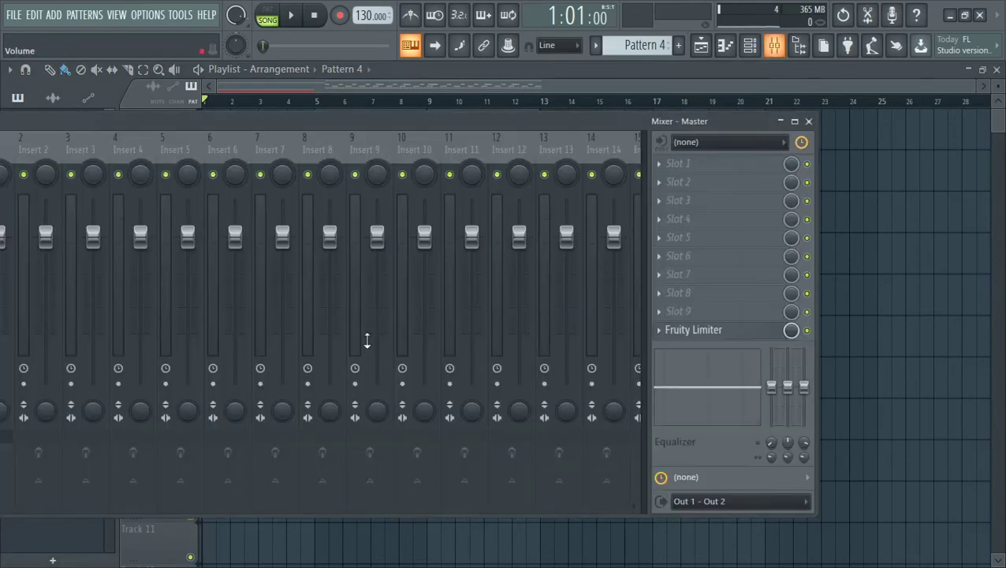
pyautogui.moveTo(423, 120); pyautogui.dragTo(733, 130)
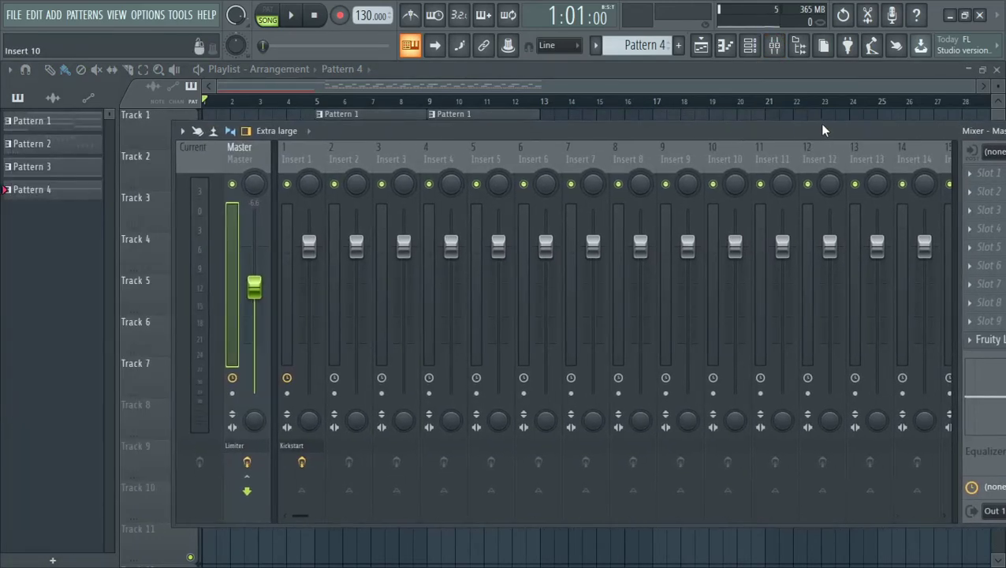
pyautogui.moveTo(821, 125); pyautogui.dragTo(764, 131)
pyautogui.moveTo(892, 145); pyautogui.dragTo(824, 130)
pyautogui.click(995, 124)
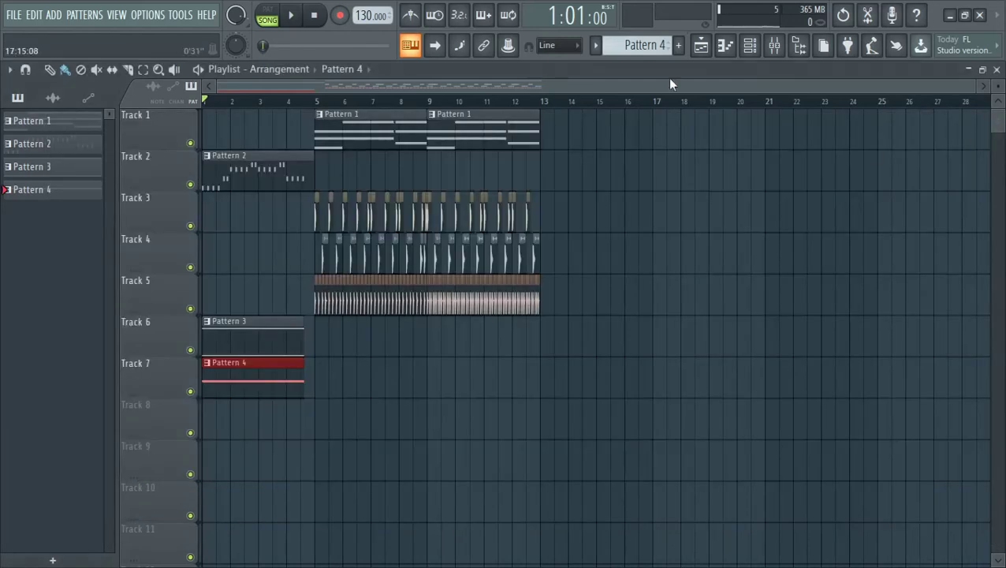
# Route the 3x Osc channel to mixer insert 4 and close the channel rack.
pyautogui.click(750, 45)
pyautogui.moveTo(436, 189); pyautogui.dragTo(453, 203)
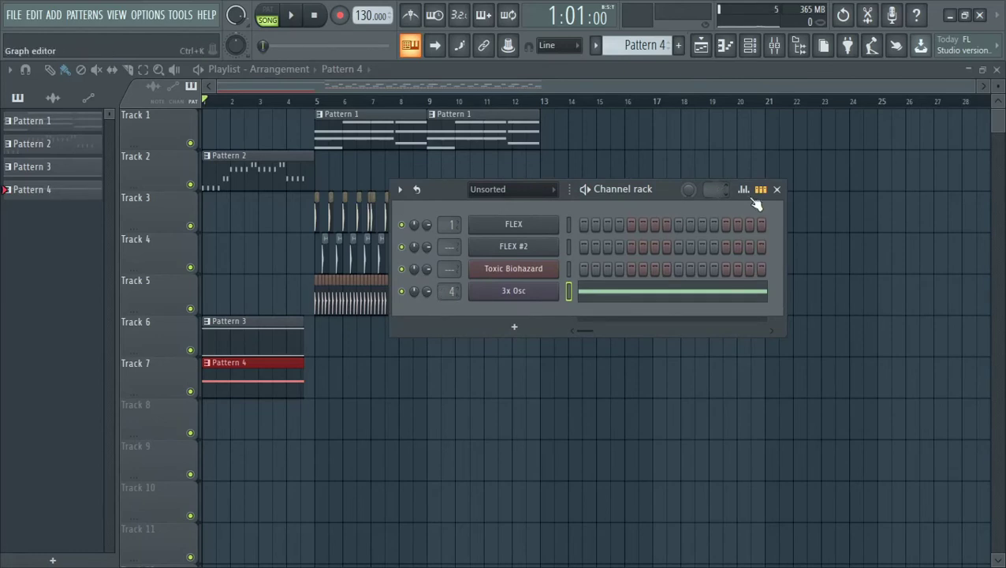
pyautogui.click(777, 191)
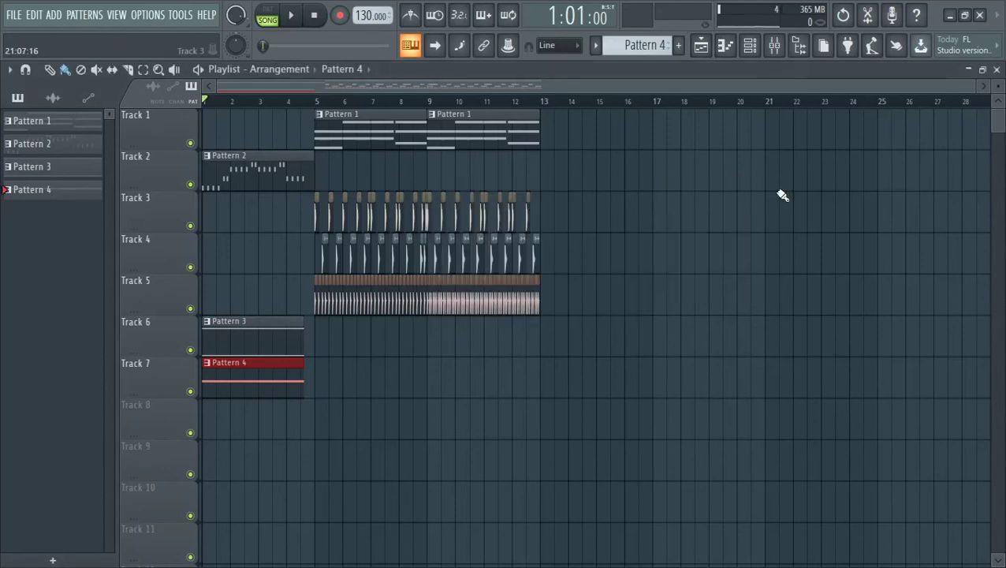
# Load Fruity Filter into effect slot 1 of mixer Insert 4 and move its window to the middle of the mixer.
pyautogui.press('F9')
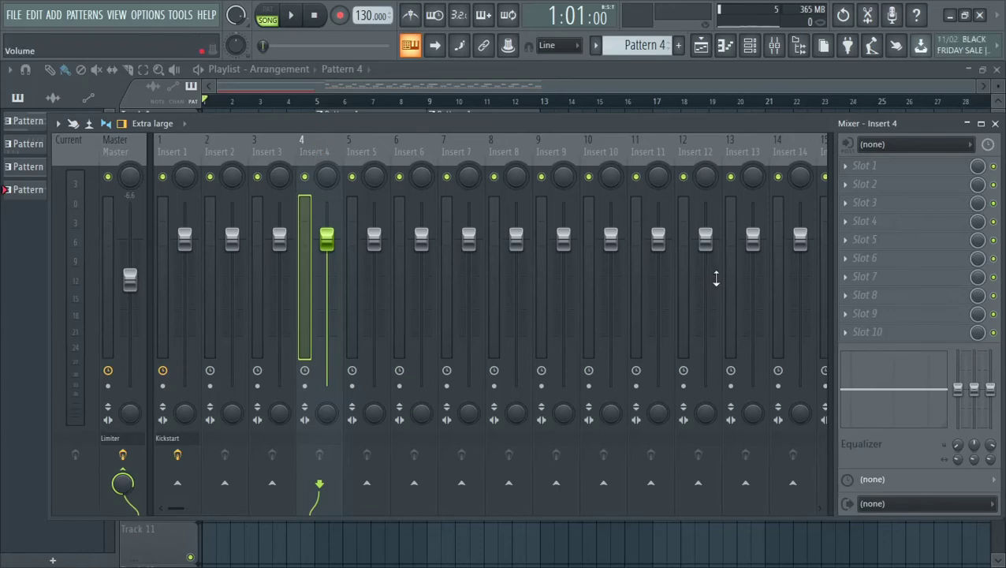
pyautogui.click(864, 166)
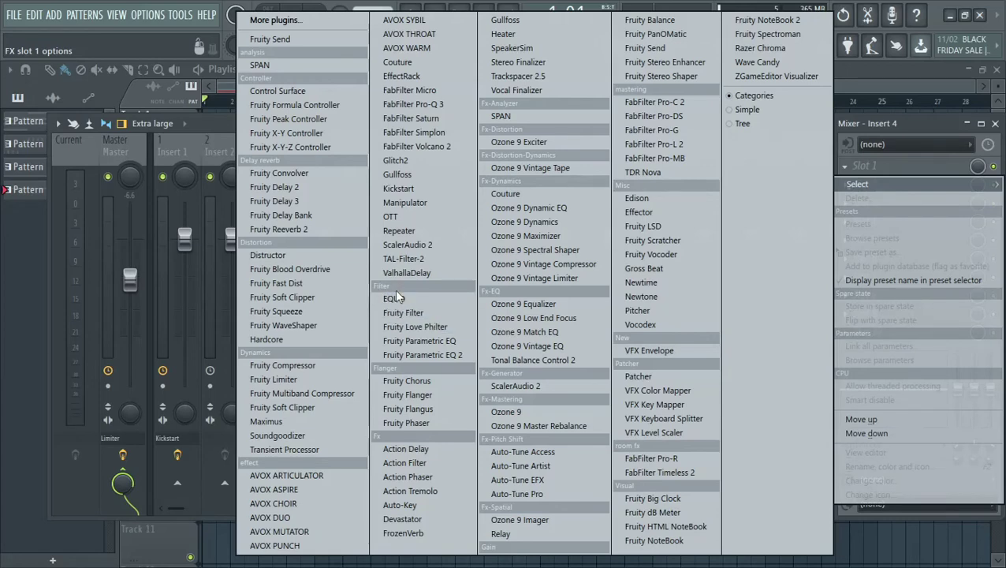
pyautogui.click(430, 314)
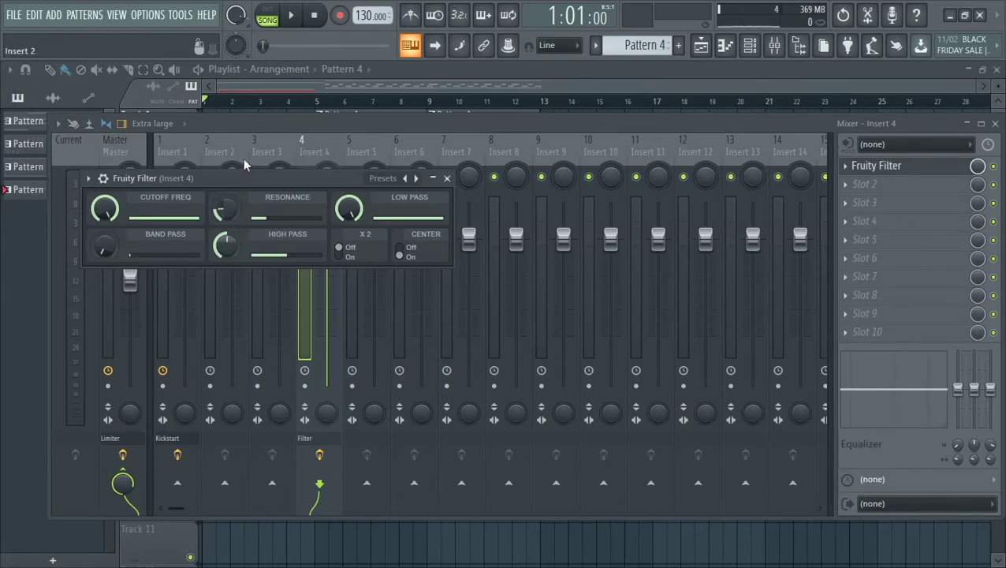
pyautogui.moveTo(256, 174); pyautogui.dragTo(429, 225)
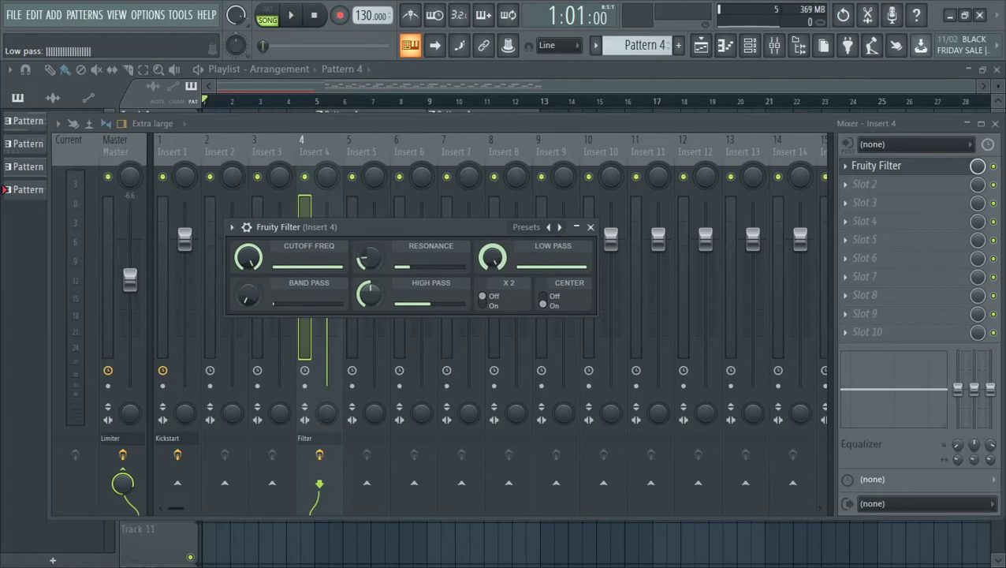
# Create an automation clip for the Low Pass control of Fruity Filter on Insert 4 and close the plugin.
pyautogui.moveTo(492, 257)
pyautogui.mouseDown()
pyautogui.moveTo(492, 276)
pyautogui.moveTo(492, 254)
pyautogui.mouseUp()
pyautogui.rightClick(495, 264)
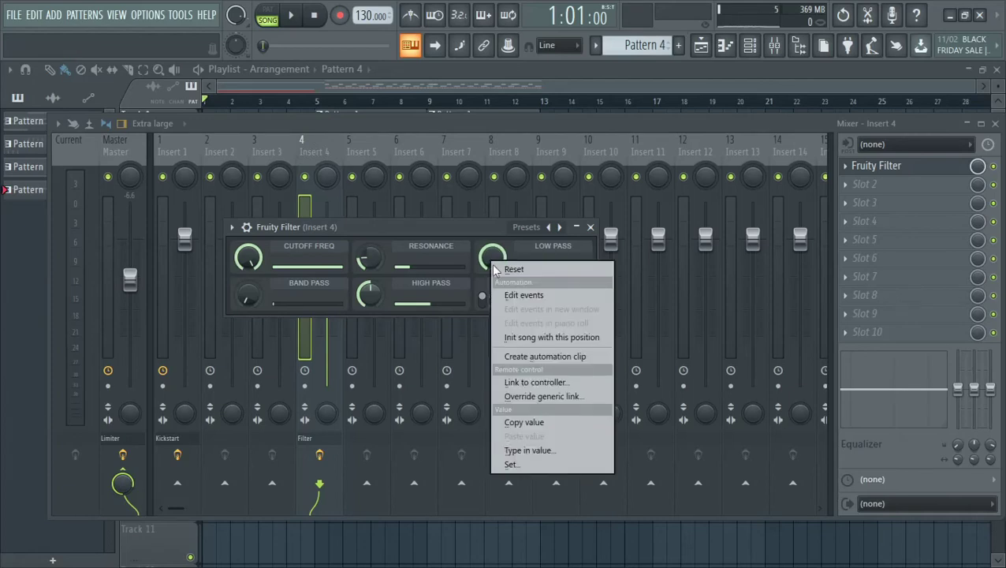
pyautogui.click(556, 356)
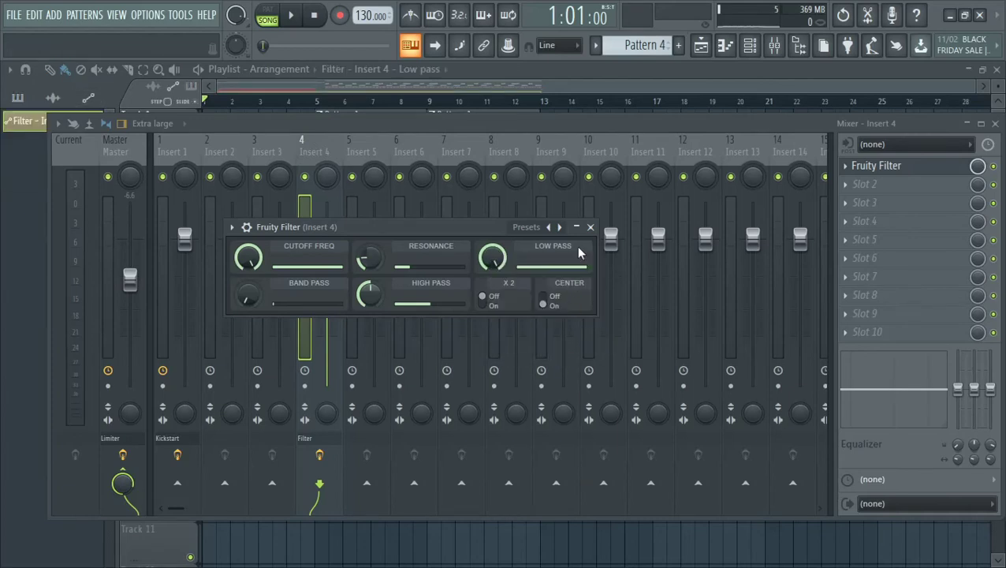
pyautogui.click(591, 227)
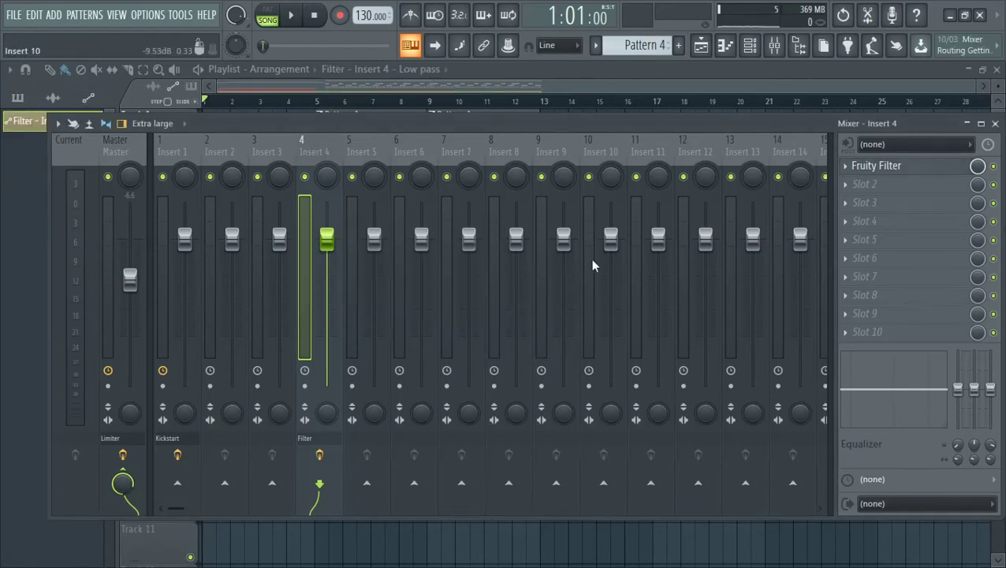
# Return to the playlist and shorten the low-pass automation clip on Track 8 to 3:08:00.
pyautogui.click(995, 125)
pyautogui.moveTo(541, 405); pyautogui.dragTo(301, 417)
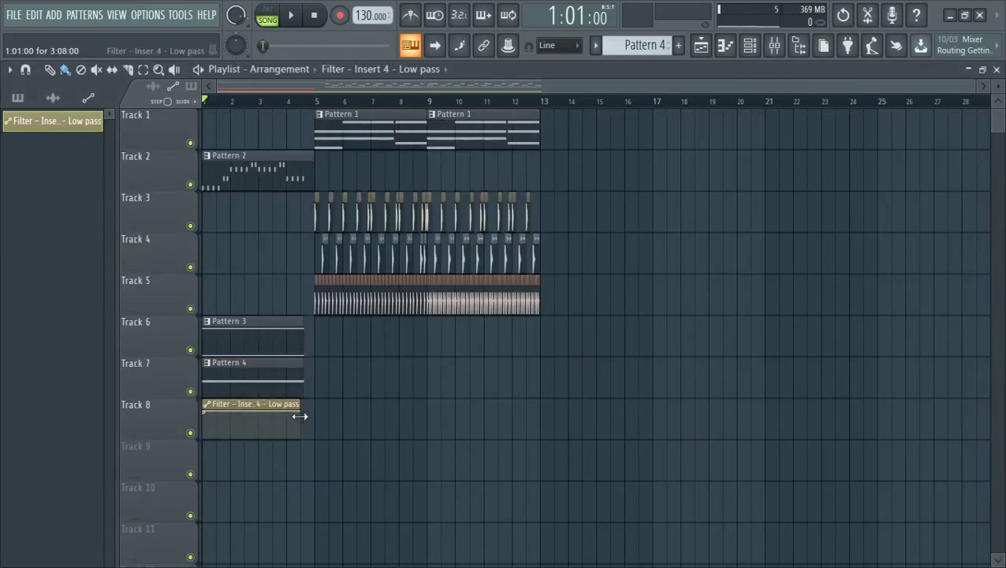
# Set the low-pass automation clip, Pattern 4 and Pattern 3 on Tracks 6 to 8 to the same 3:10:00 length.
pyautogui.keyDown('ctrl'); pyautogui.scroll(8, 300, 416); pyautogui.keyUp('ctrl')
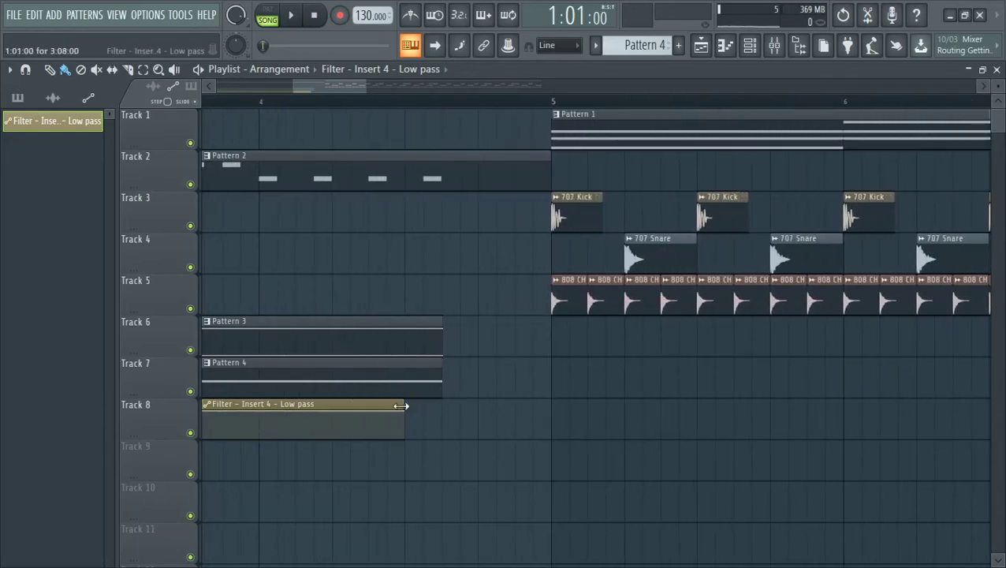
pyautogui.moveTo(401, 406); pyautogui.dragTo(441, 406)
pyautogui.keyDown('ctrl'); pyautogui.scroll(5, 439, 422); pyautogui.keyUp('ctrl')
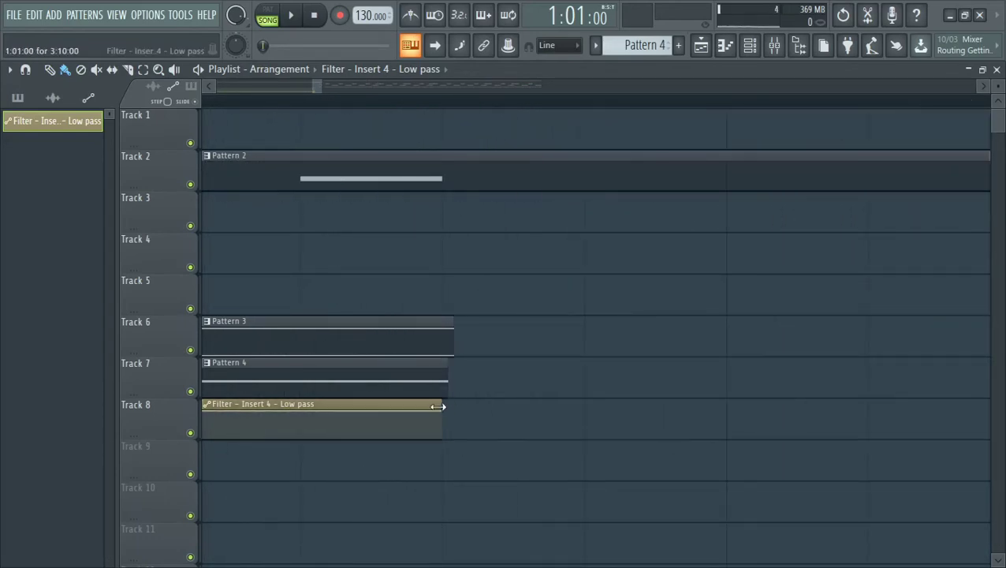
pyautogui.moveTo(445, 364); pyautogui.dragTo(440, 362)
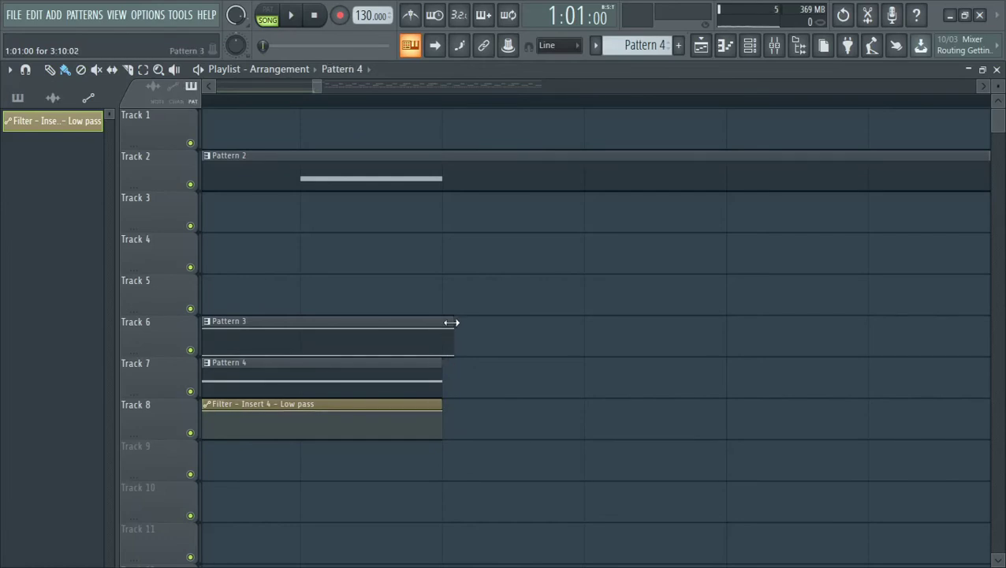
pyautogui.moveTo(451, 321); pyautogui.dragTo(442, 321)
pyautogui.keyDown('ctrl'); pyautogui.scroll(-5, 242, 444); pyautogui.keyUp('ctrl')
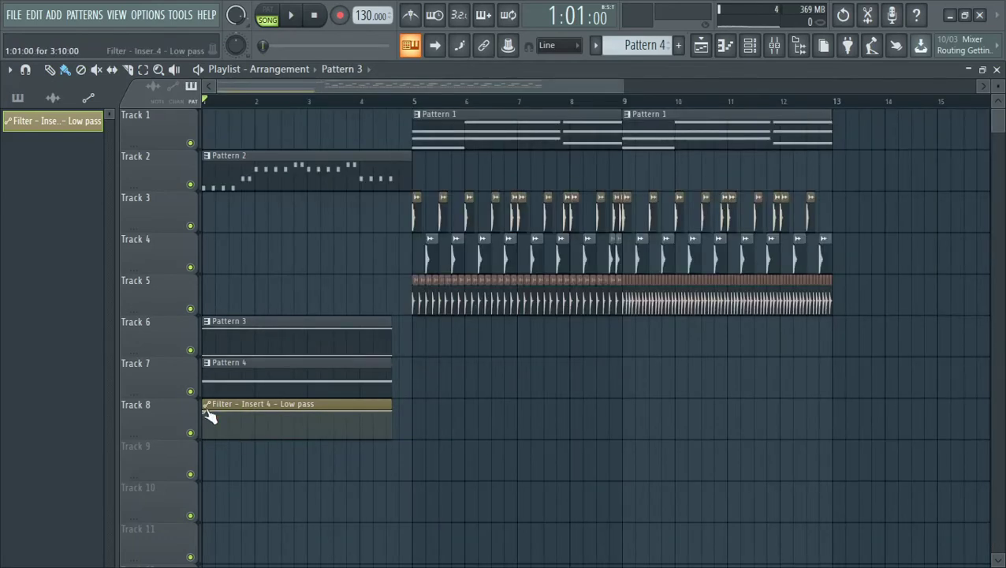
# Shape the low-pass automation on Track 8 into a straight ramp rising from 0% to the top, and play the intro into the drop.
pyautogui.moveTo(205, 411); pyautogui.dragTo(209, 495)
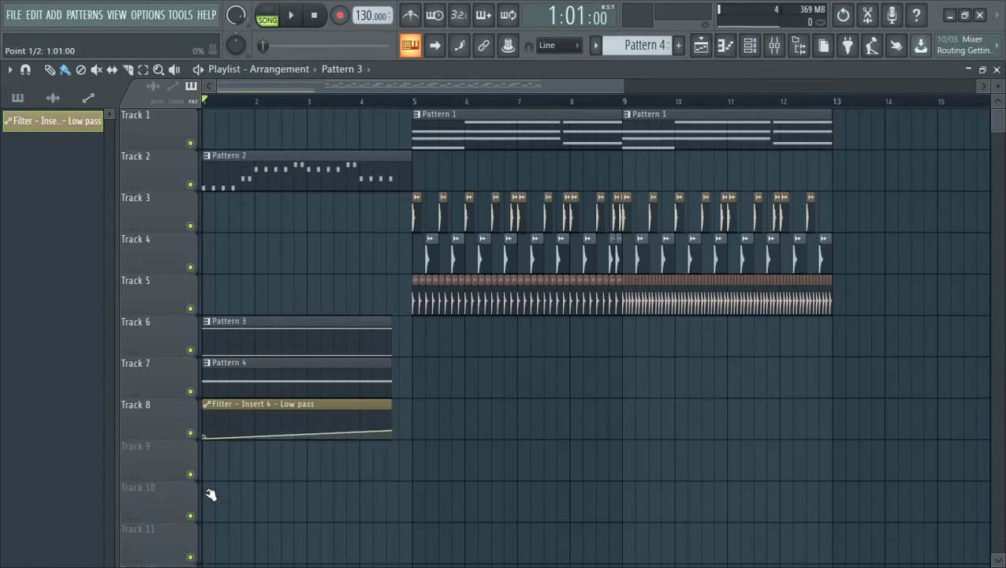
pyautogui.rightClick(391, 431)
pyautogui.moveTo(388, 433); pyautogui.dragTo(401, 376)
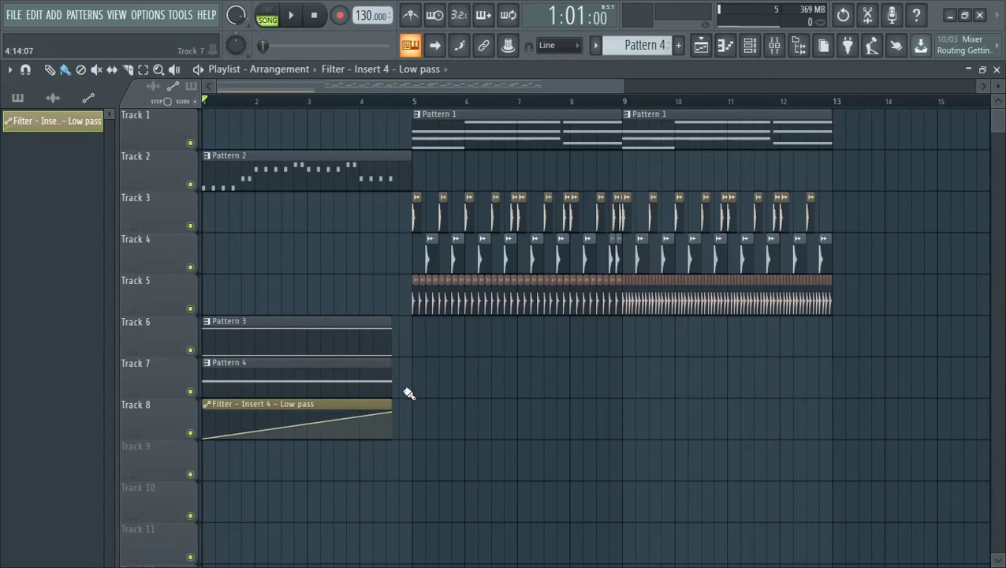
pyautogui.press('space')
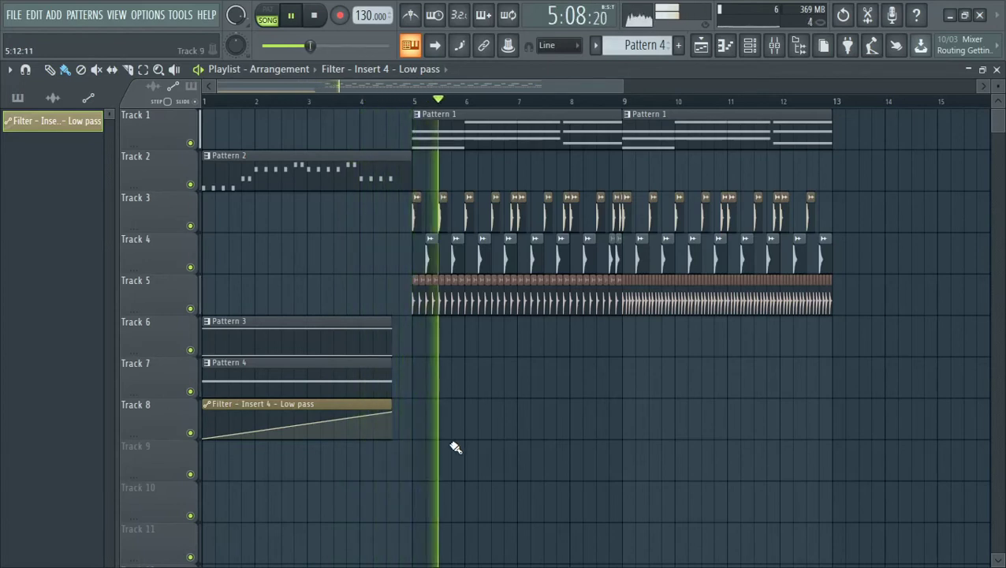
pyautogui.scroll(-2, 456, 445)
pyautogui.scroll(2, 457, 445)
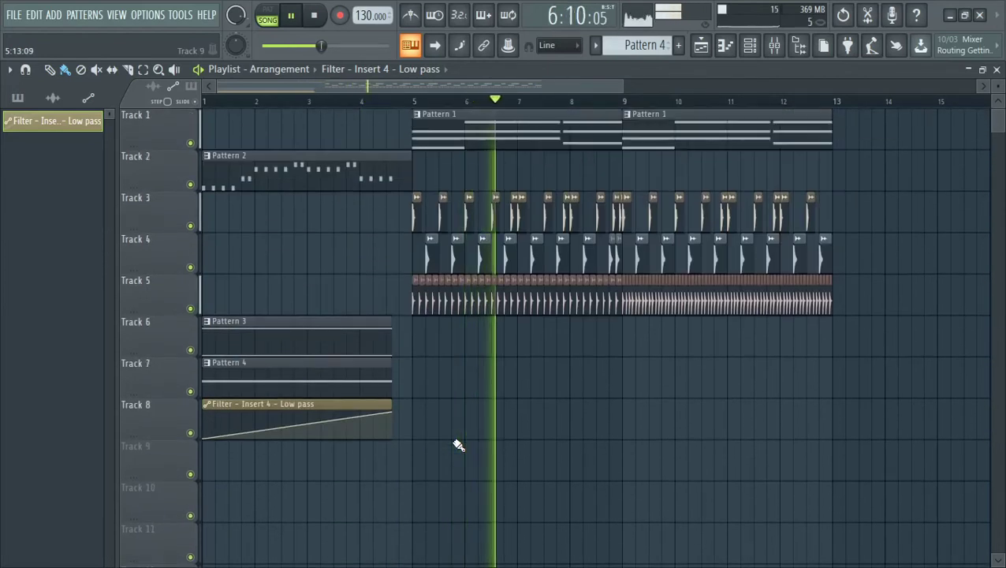
pyautogui.press('space')
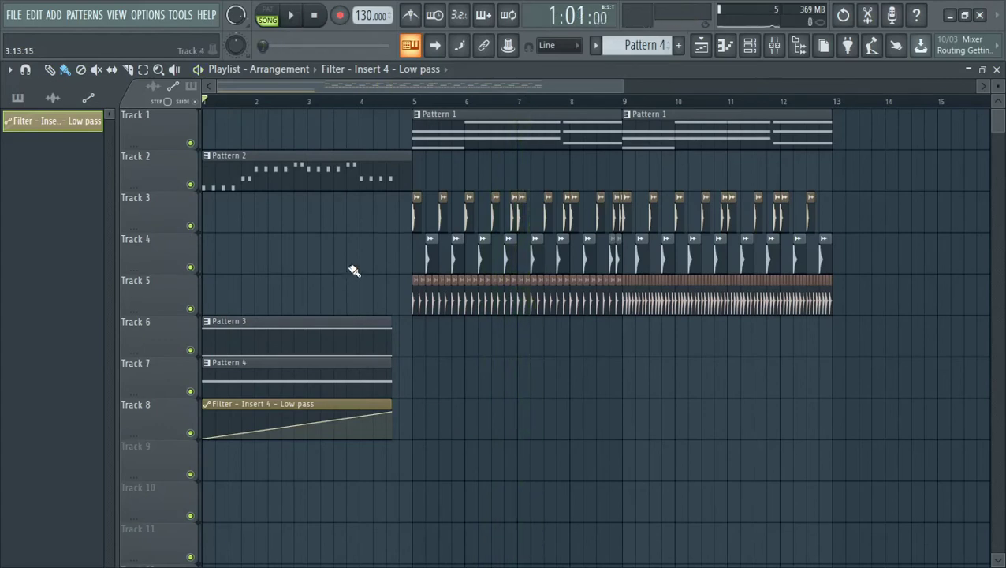
# Fill bars 1 and 2 of Track 4 with 707 Snare clips on every beat, and play the result.
pyautogui.scroll(-2, 339, 271)
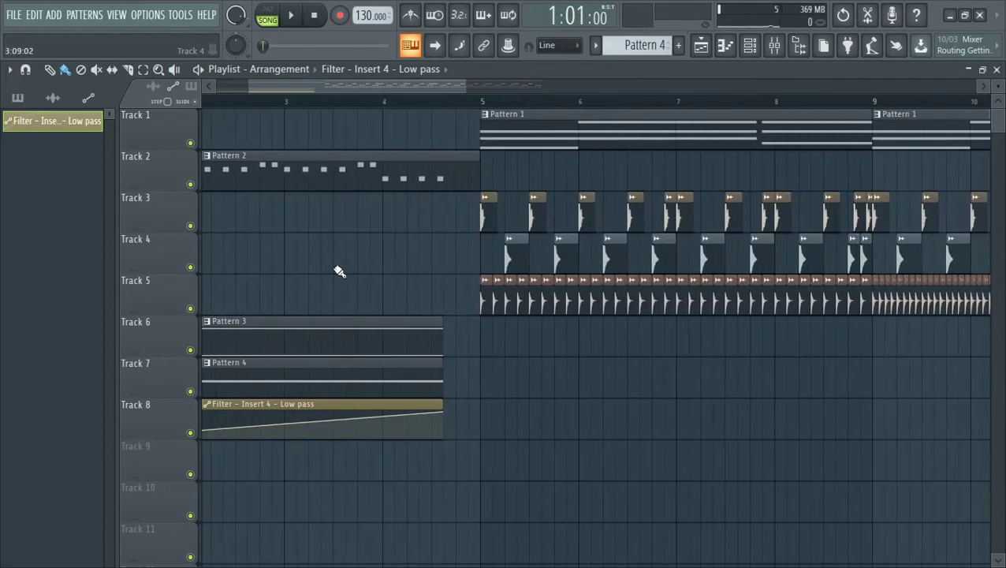
pyautogui.moveTo(401, 261); pyautogui.dragTo(209, 252)
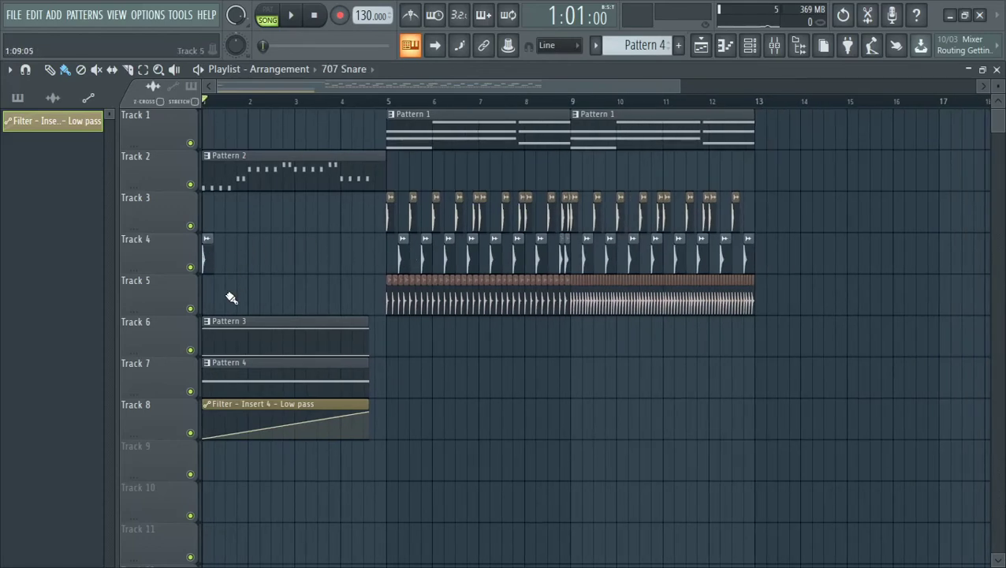
pyautogui.scroll(3, 229, 284)
pyautogui.press('space')
pyautogui.press('space')
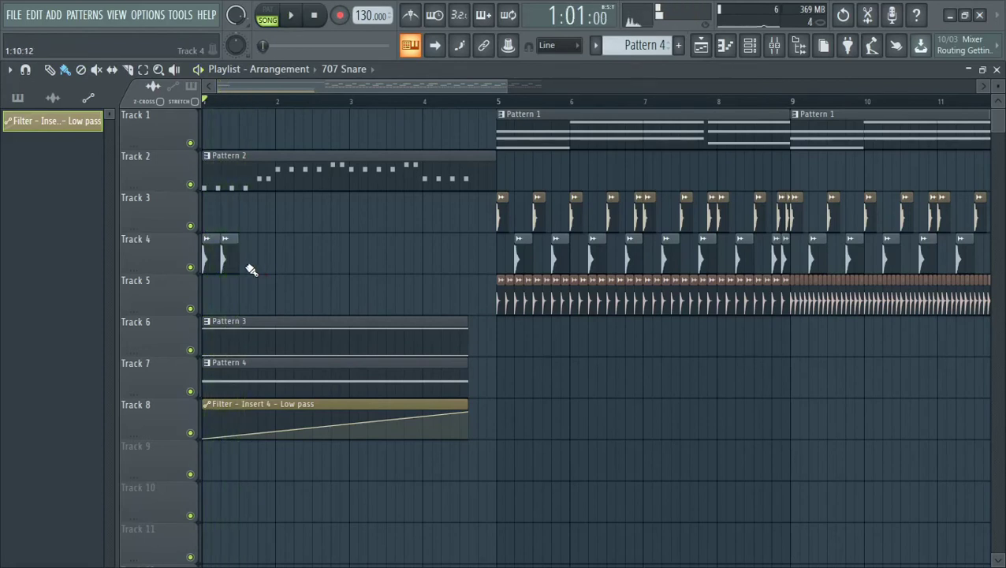
pyautogui.moveTo(250, 270); pyautogui.dragTo(202, 265)
pyautogui.hotkey('ctrl', 'b')
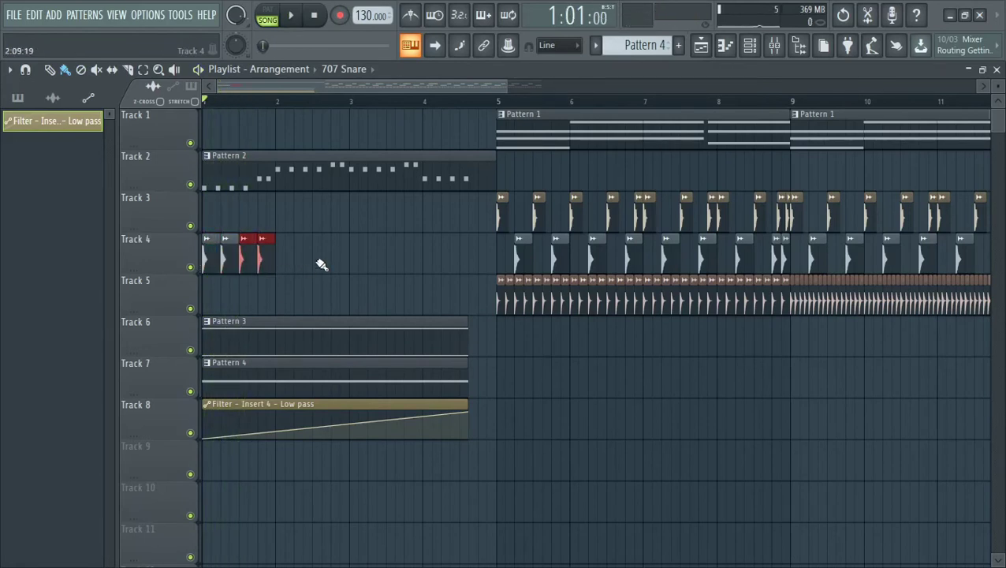
pyautogui.hotkey('ctrl', 'b')
pyautogui.hotkey('ctrl', 'b')
pyautogui.press('space')
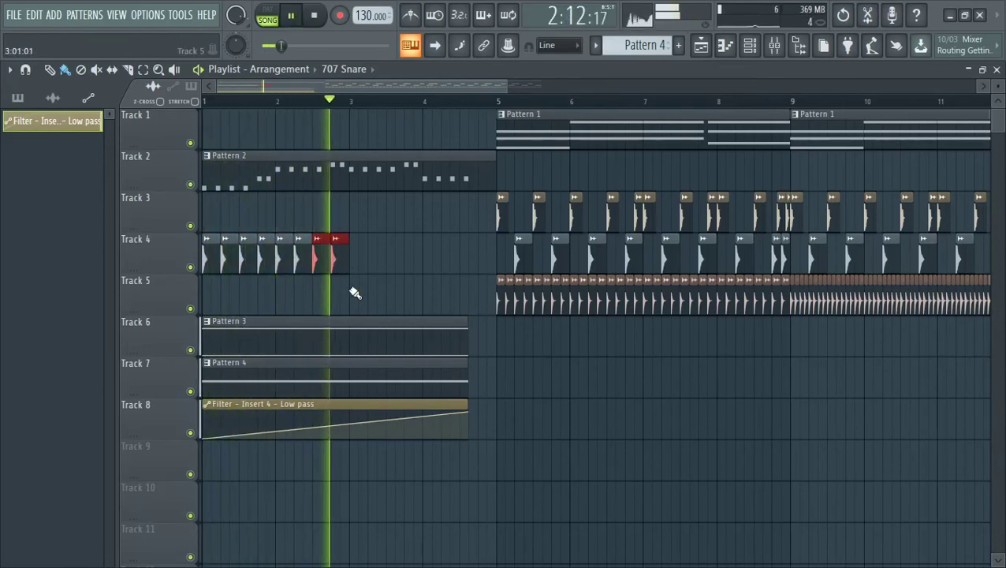
pyautogui.press('space')
# Place a 707 Snare clip shortened to 0:02:00 at 3:01:00 on Track 4 and repeat it to fill bar 3.
pyautogui.hotkey('ctrl', 'd')
pyautogui.click(356, 267)
pyautogui.moveTo(366, 266); pyautogui.dragTo(358, 268)
pyautogui.keyDown('ctrl'); pyautogui.click(352, 265); pyautogui.keyUp('ctrl')
pyautogui.hotkey('ctrl', 'b')
pyautogui.hotkey('ctrl', 'b')
pyautogui.hotkey('ctrl', 'b')
pyautogui.hotkey('ctrl', 'b')
pyautogui.hotkey('ctrl', 'b')
pyautogui.hotkey('ctrl', 'b')
pyautogui.hotkey('ctrl', 'b')
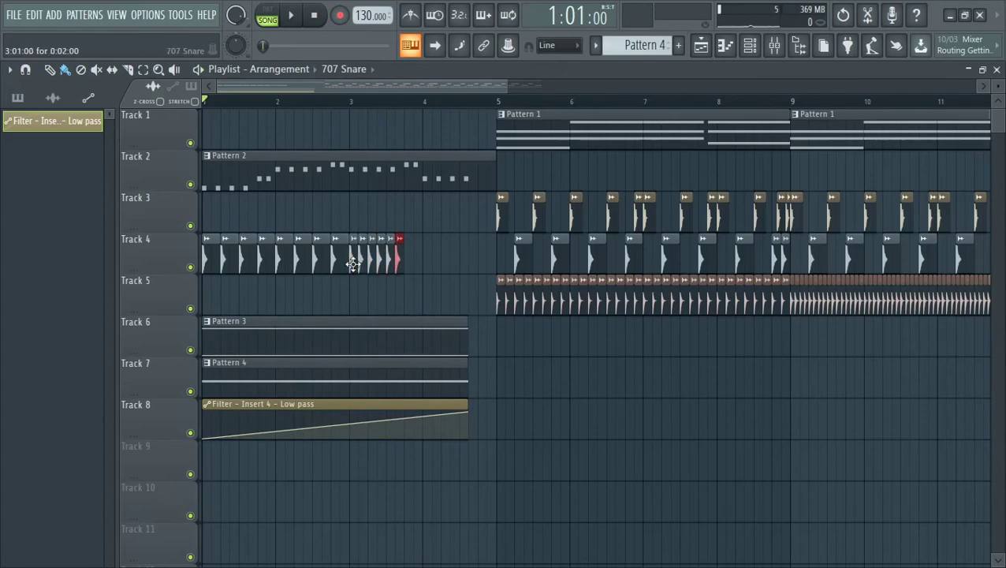
pyautogui.hotkey('ctrl', 'b')
# Fill the first half of bar 4 on Track 4 with eight 0:01:00 707 Snare clips, and play the roll.
pyautogui.scroll(4, 437, 268)
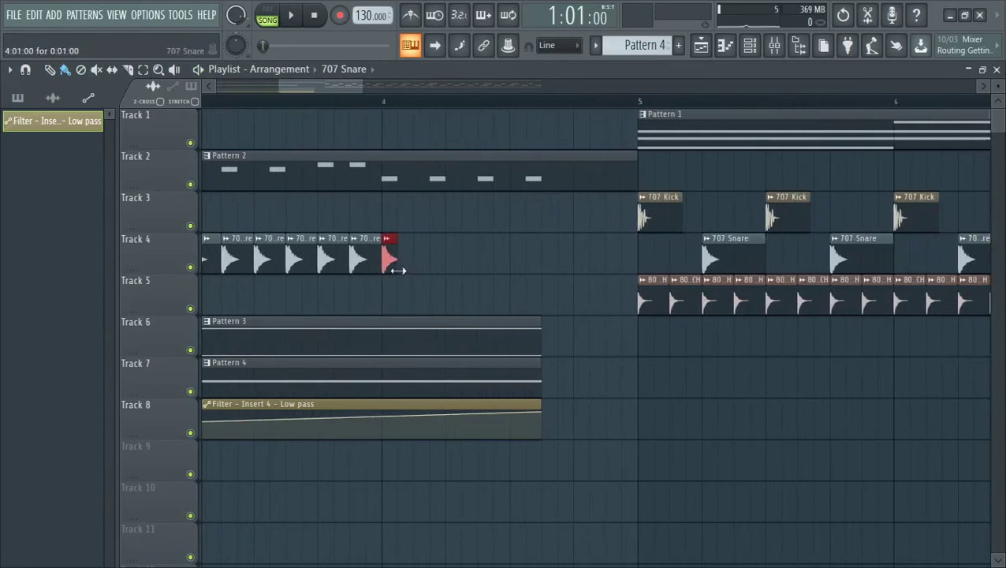
pyautogui.hotkey('ctrl', 'b')
pyautogui.hotkey('ctrl', 'b')
pyautogui.hotkey('ctrl', 'b')
pyautogui.hotkey('ctrl', 'b')
pyautogui.hotkey('ctrl', 'b')
pyautogui.hotkey('ctrl', 'b')
pyautogui.hotkey('ctrl', 'b')
pyautogui.hotkey('ctrl', 'b')
pyautogui.rightClick(512, 259)
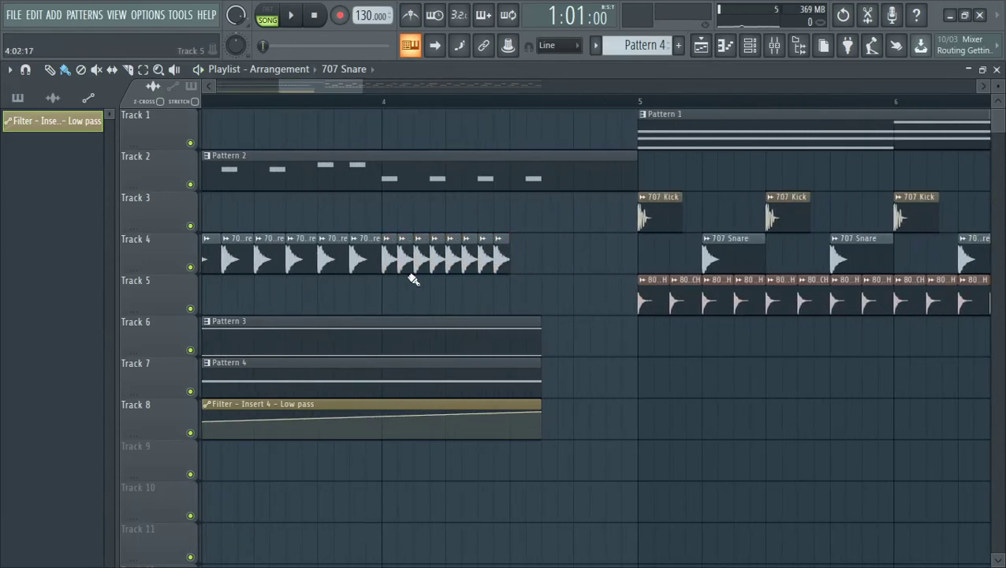
pyautogui.press('space')
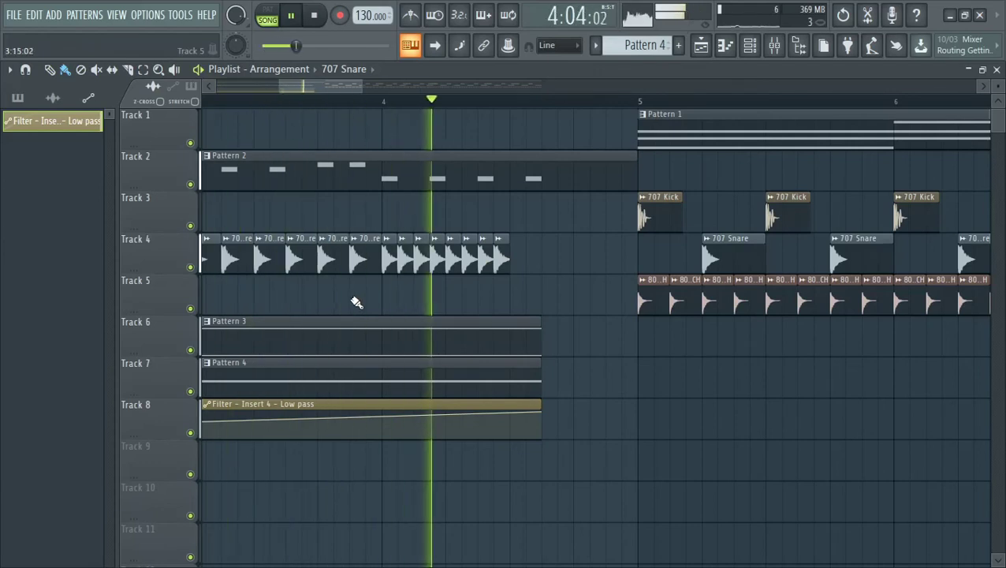
pyautogui.press('space')
# Extend the bar 4 snare roll with four more 0:01:00 clips and play the arrangement through the drop.
pyautogui.keyDown('ctrl'); pyautogui.click(503, 272); pyautogui.keyUp('ctrl')
pyautogui.hotkey('ctrl', 'b')
pyautogui.hotkey('ctrl', 'b')
pyautogui.hotkey('ctrl', 'b')
pyautogui.hotkey('ctrl', 'b')
pyautogui.press('space')
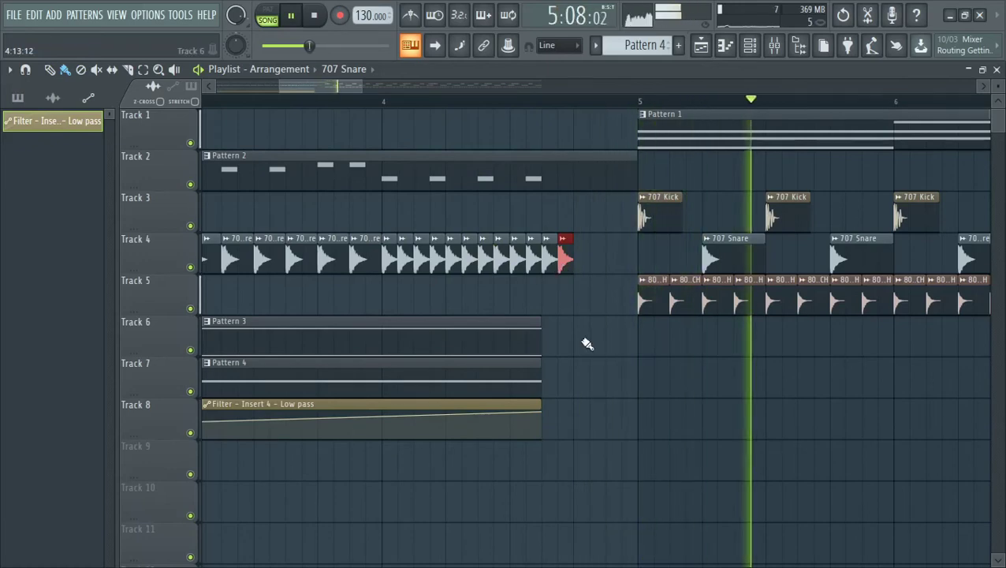
pyautogui.scroll(-6, 588, 344)
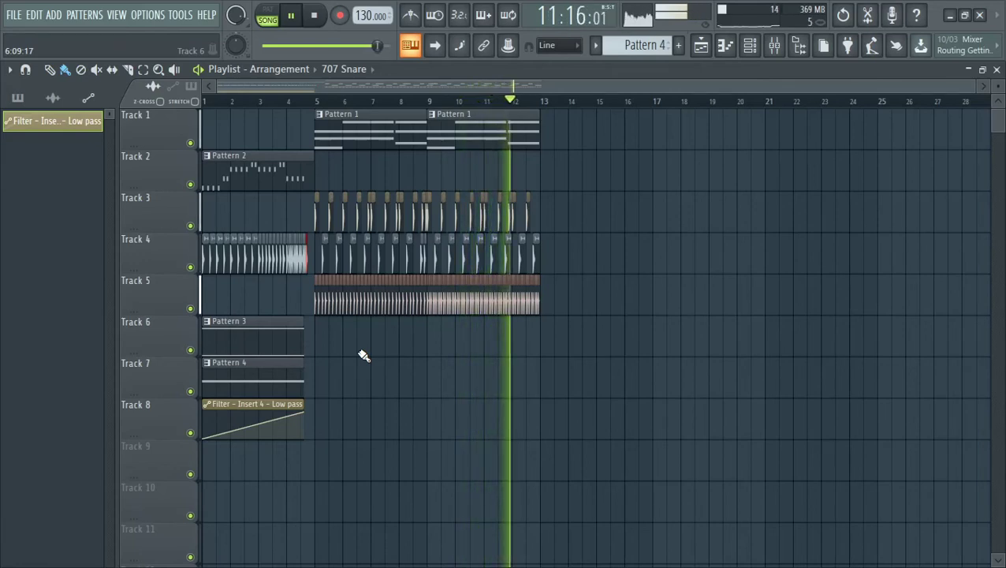
pyautogui.press('space')
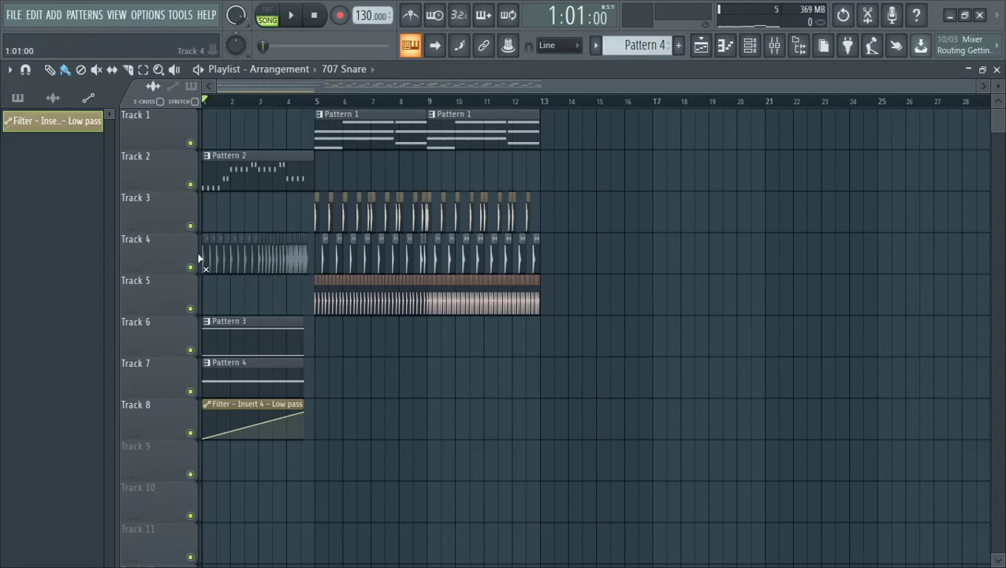
# Mute Tracks 6, 7 and 8 and play the arrangement without the riser layers.
pyautogui.click(190, 349)
pyautogui.click(190, 391)
pyautogui.click(190, 432)
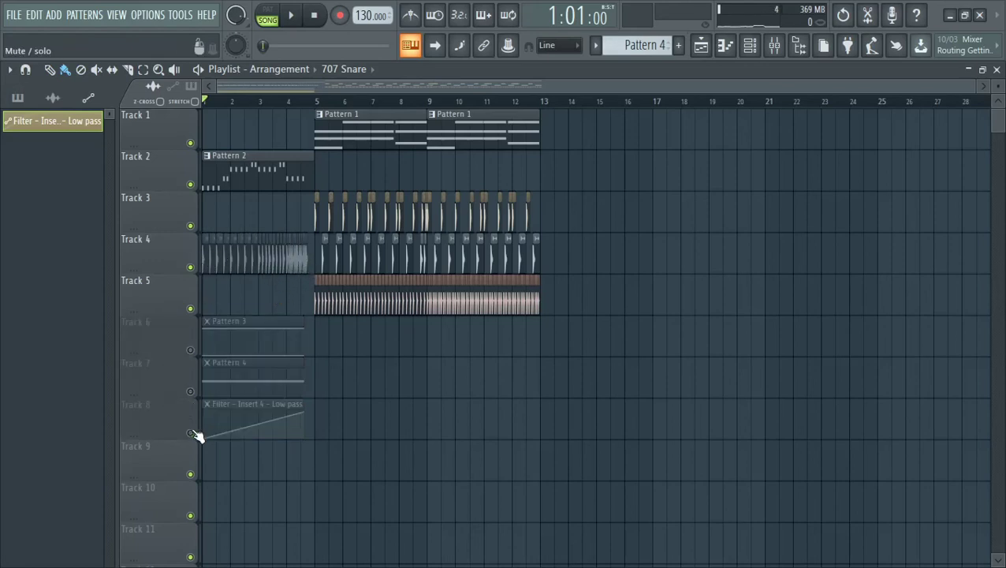
pyautogui.press('space')
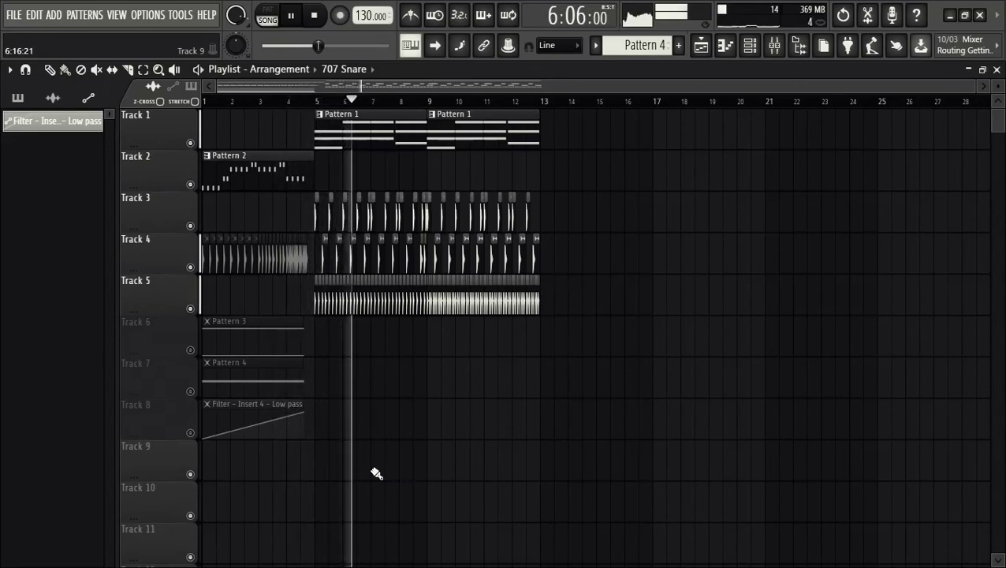
pyautogui.press('space')
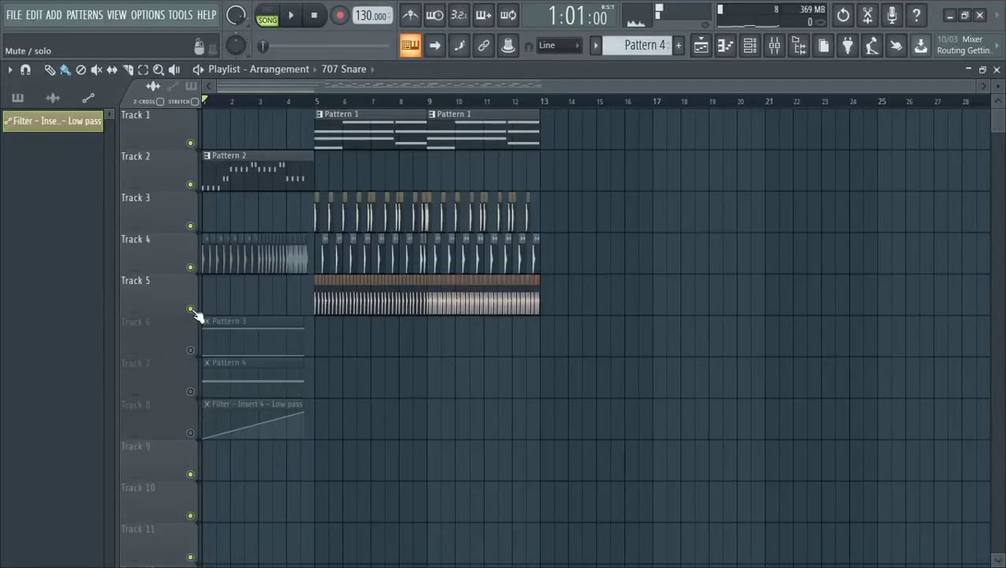
# Unmute Tracks 6 to 8 and the intro snare clips on Track 4, and play the full arrangement.
pyautogui.click(190, 351)
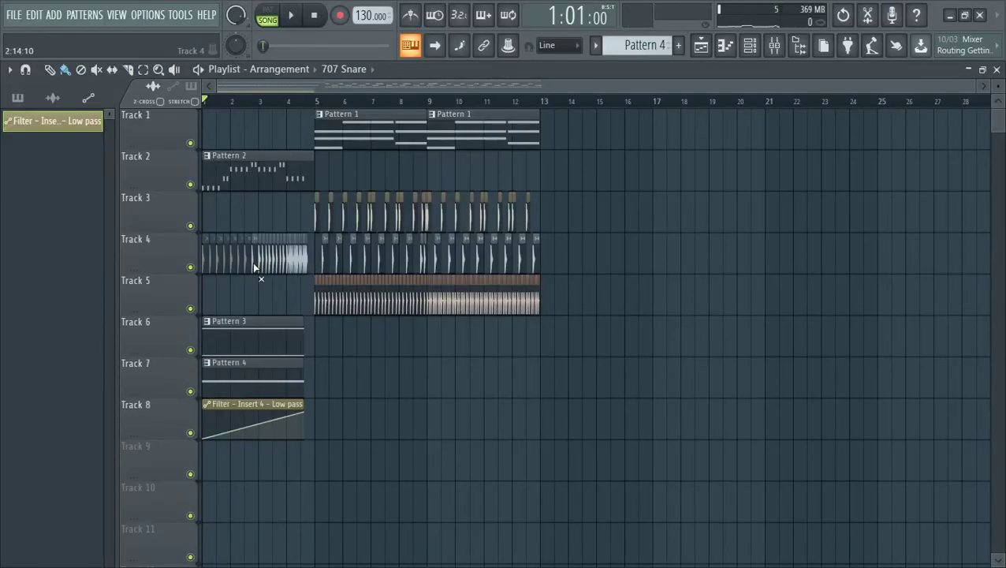
pyautogui.press('space')
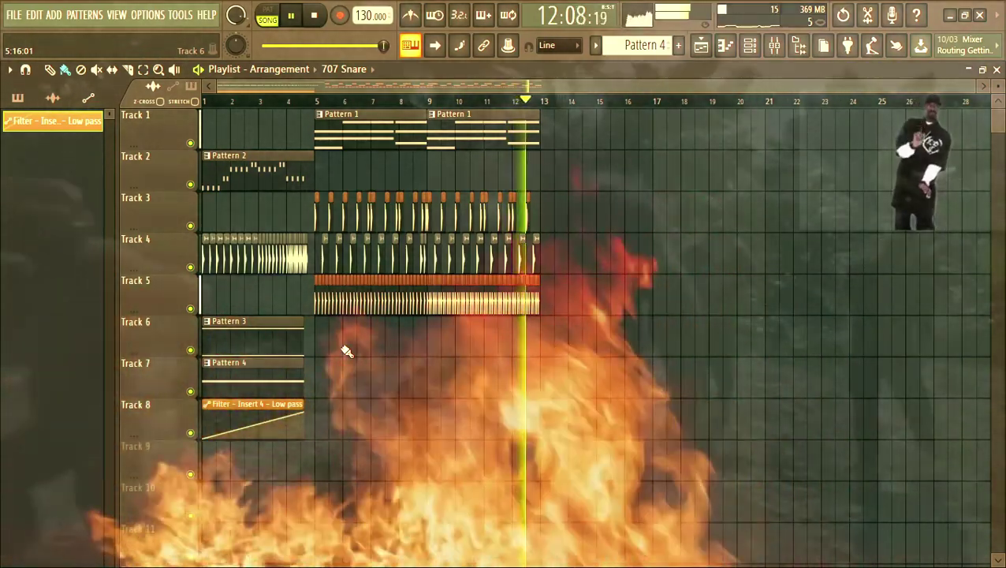
pyautogui.press('space')
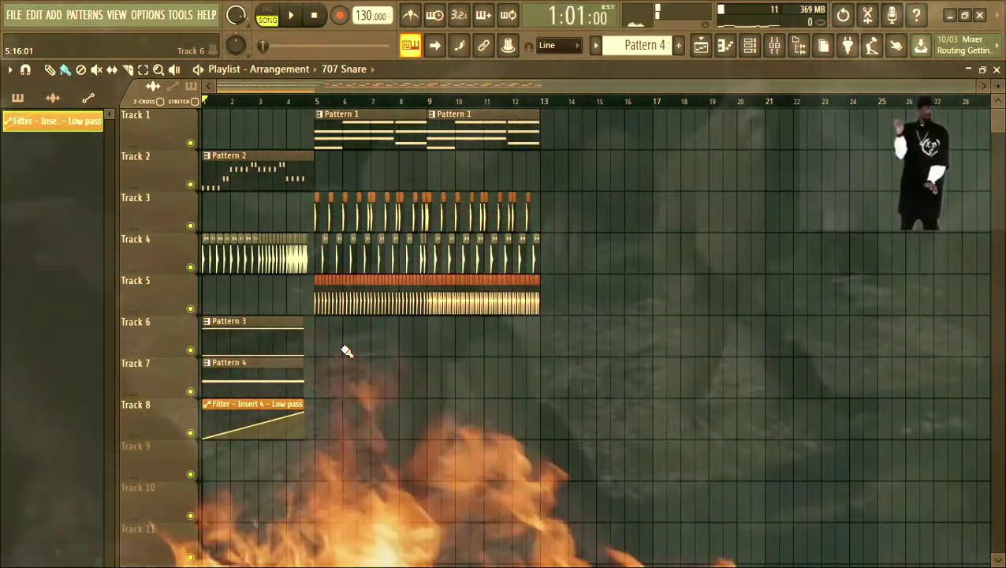